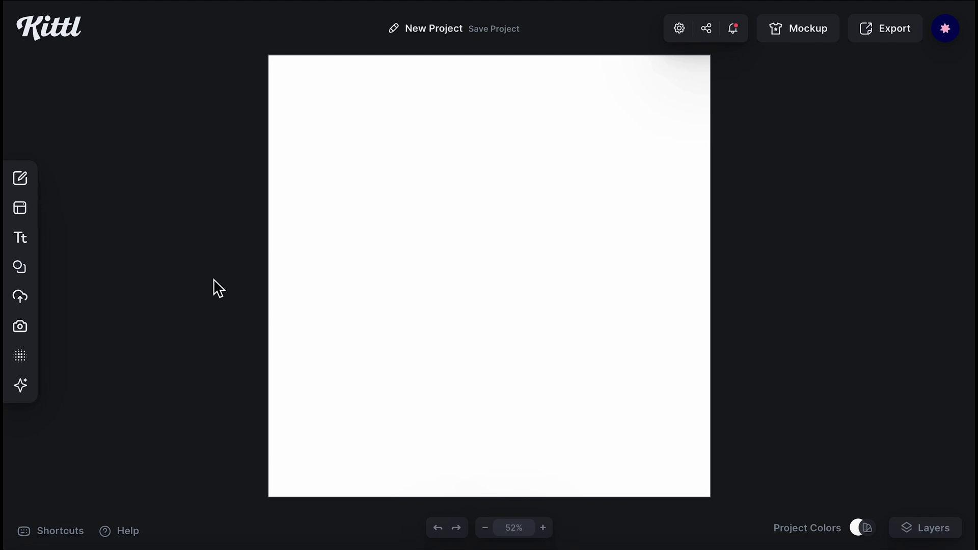
Step: Search the photo library for "vintage car" and browse the results
left_click(22, 330)
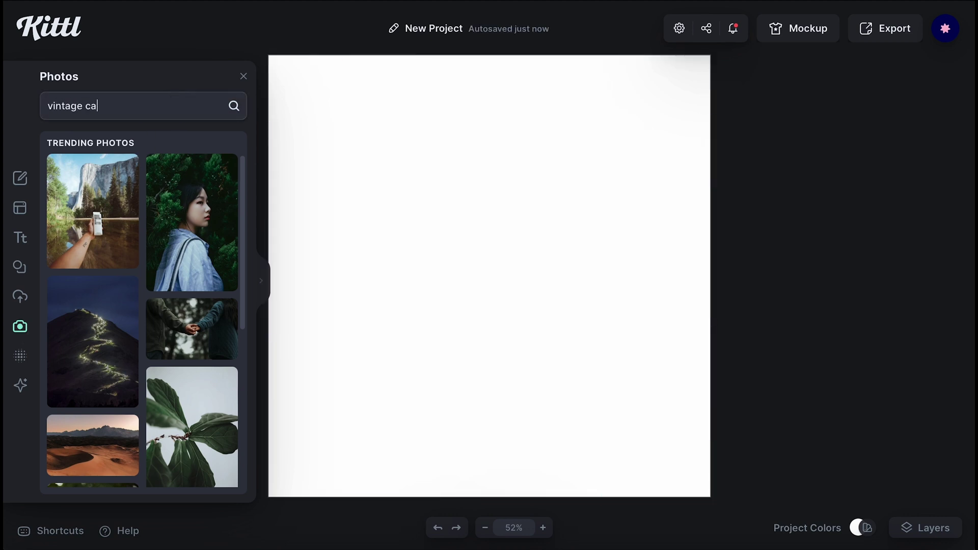
key("Return")
scroll(145, 358, "down", 15)
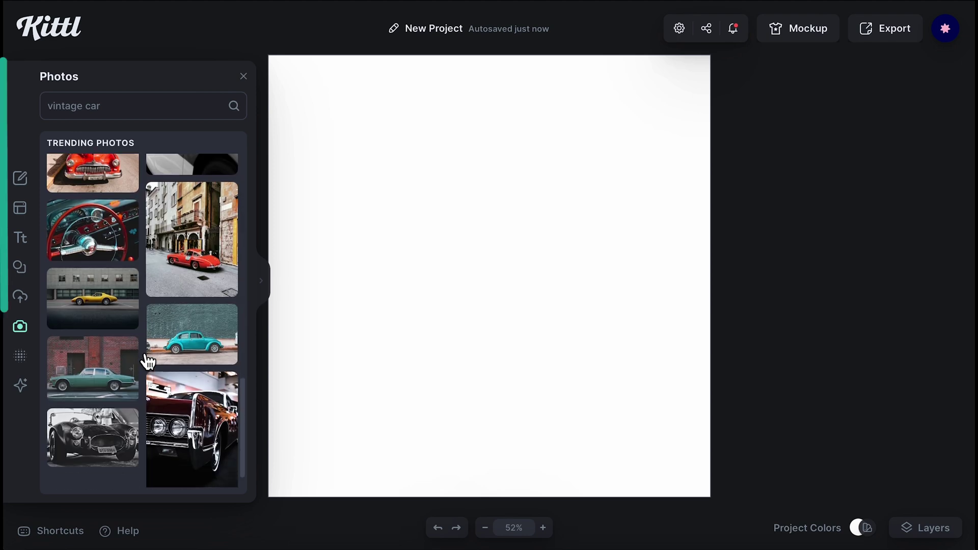
scroll(145, 356, "down", 10)
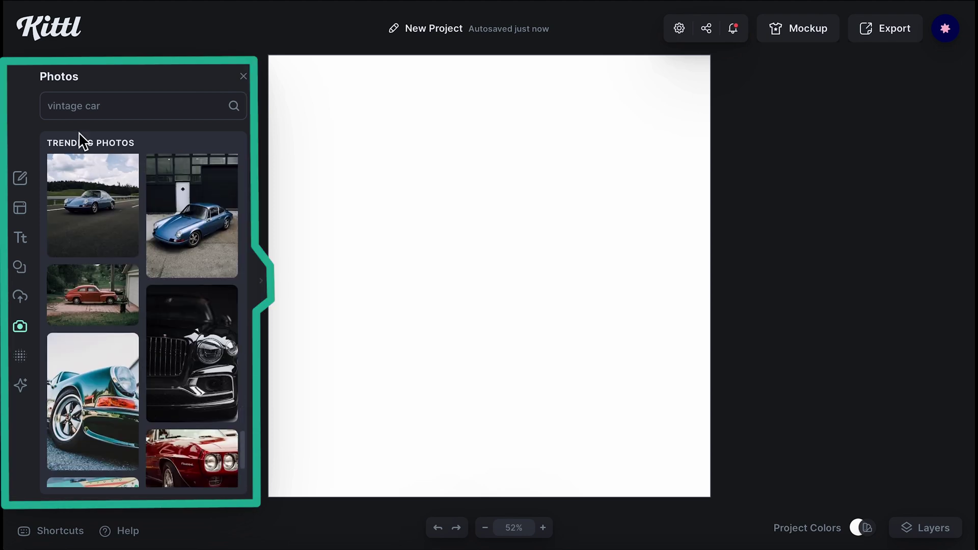
Step: Search the photo library for "50s" and place the photo of the woman sitting on the yellow car
triple_click(77, 106)
type("50s")
key("Return")
scroll(142, 349, "down", 3)
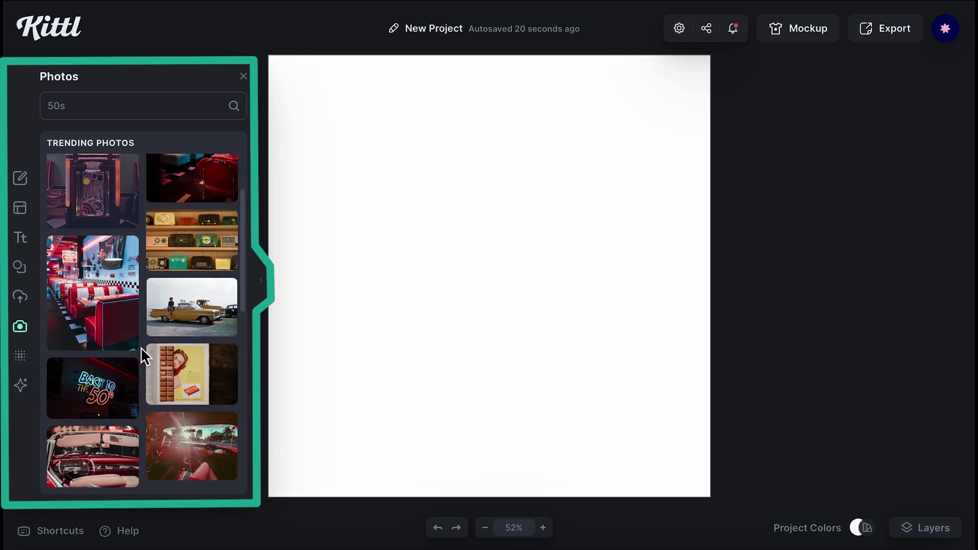
left_click(199, 316)
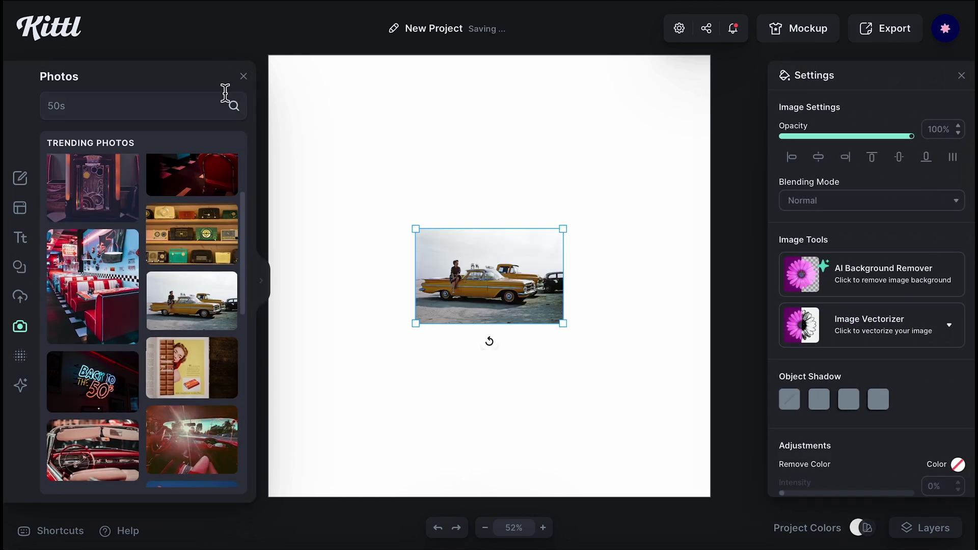
Step: Enlarge the car photo to the full width of the canvas and duplicate it in place
left_click_drag(403, 333, 258, 424)
left_click_drag(577, 226, 735, 159)
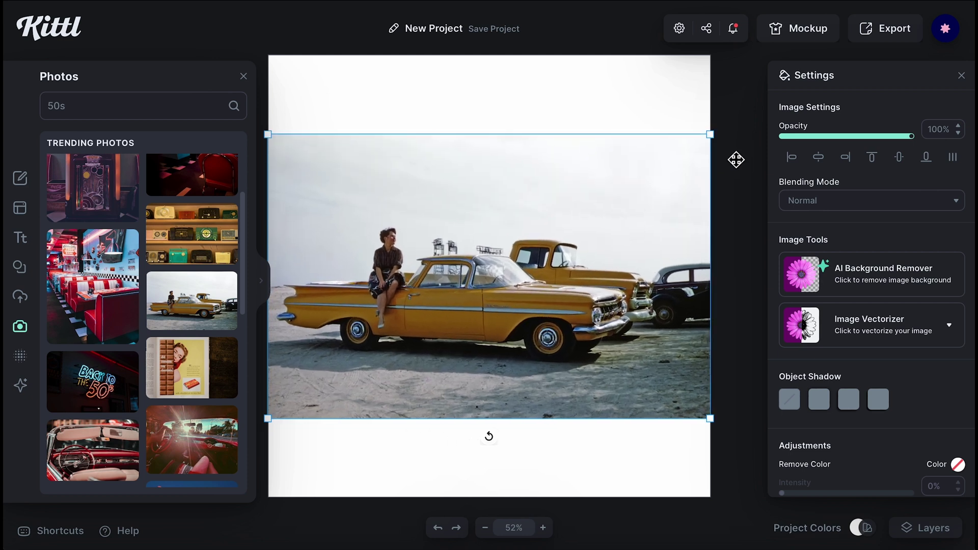
right_click(513, 206)
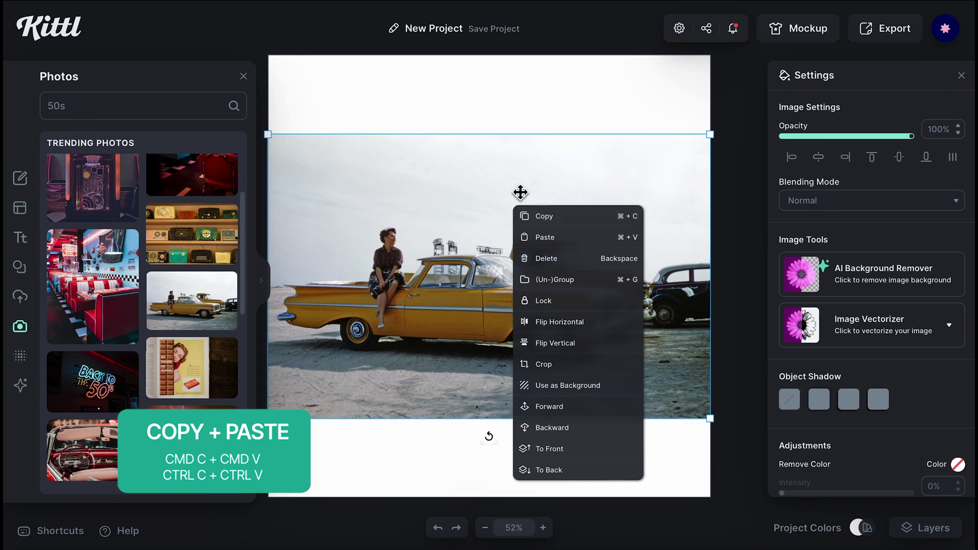
left_click(536, 216)
right_click(545, 212)
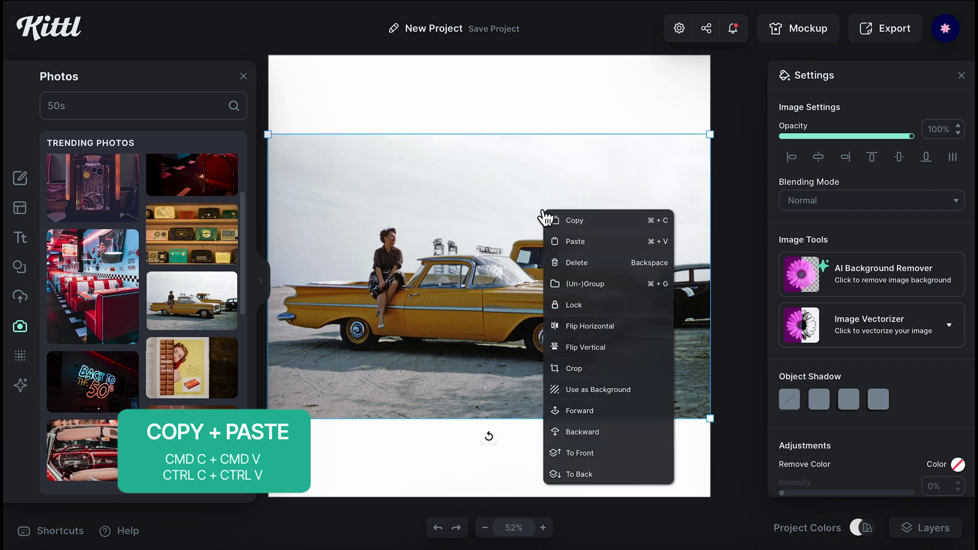
left_click(579, 240)
Step: Move both stacked photo copies to the canvas's bottom edge and enlarge them so they extend beyond its sides
left_click(243, 77)
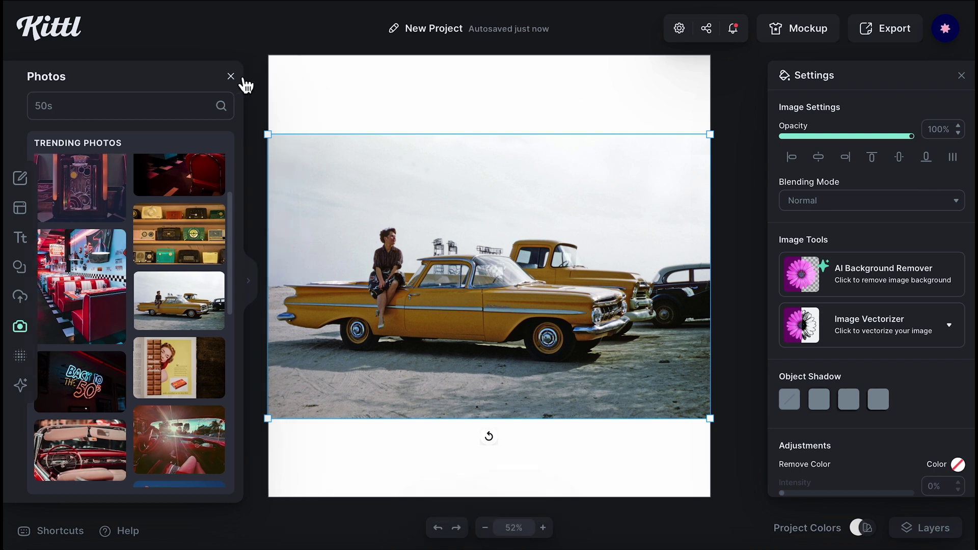
left_click(492, 354)
left_click_drag(493, 354, 517, 381)
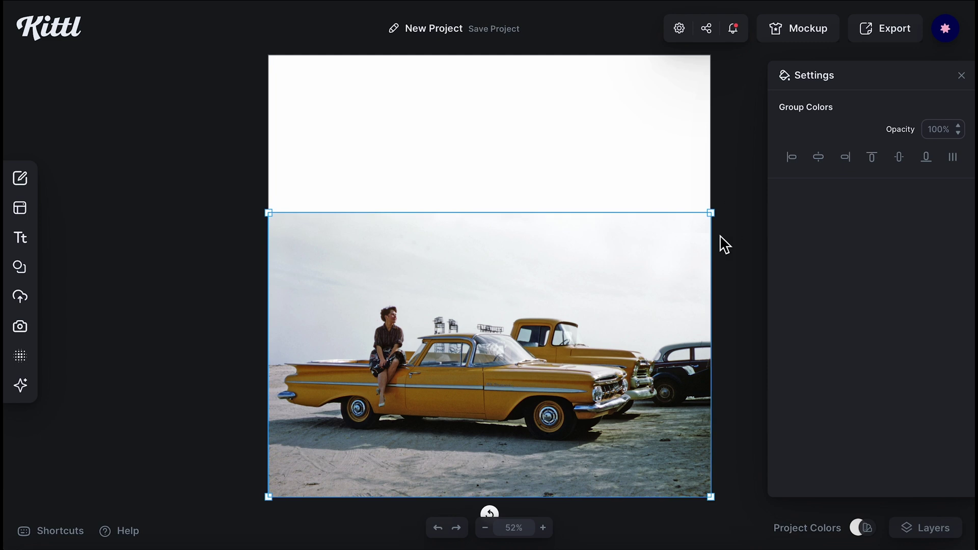
left_click_drag(715, 213, 780, 168)
left_click_drag(642, 301, 631, 301)
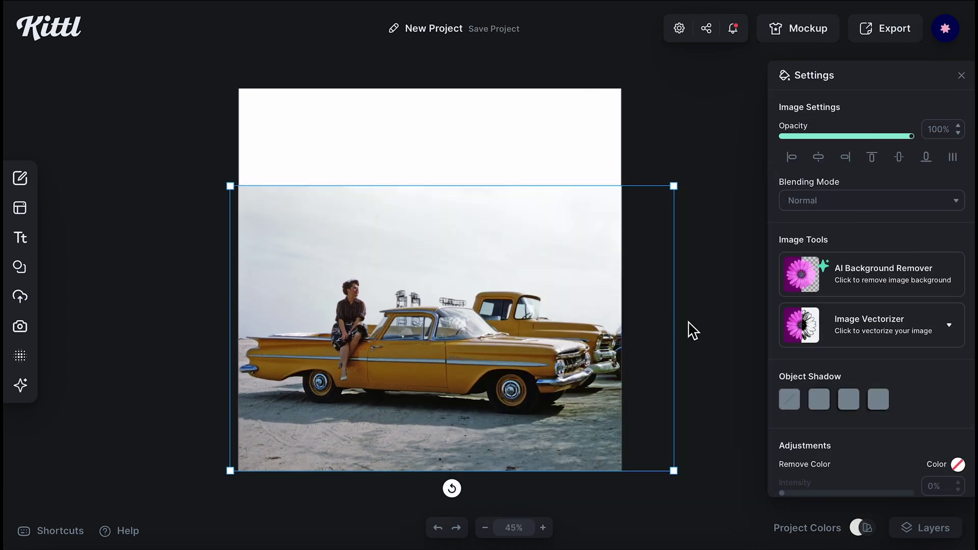
left_click(691, 330)
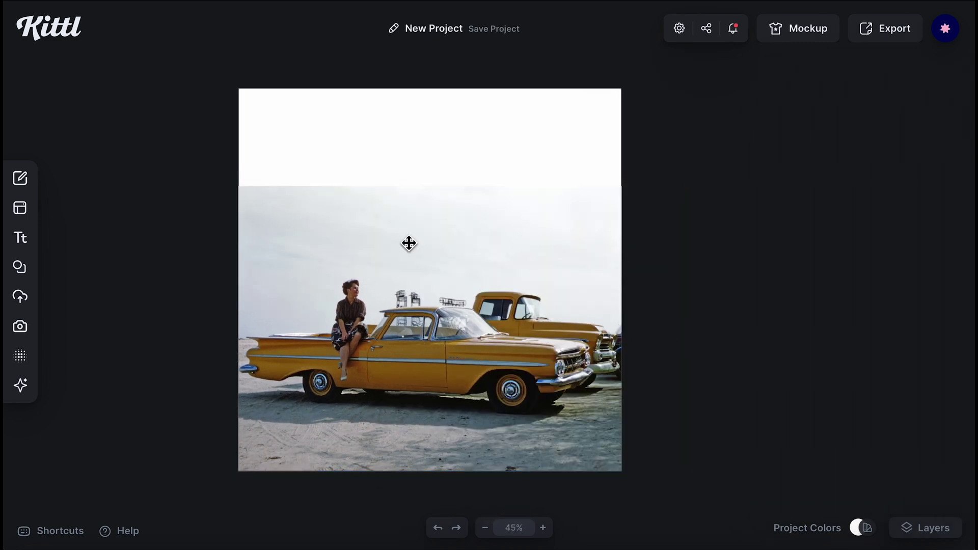
Step: Crop the photo copy that still has its sky down to the ground area below the horizon
double_click(380, 231)
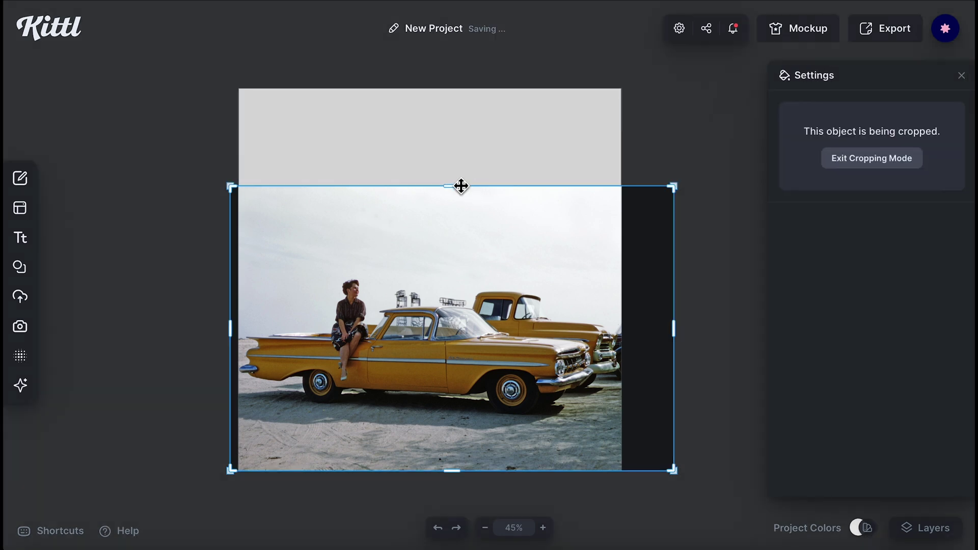
left_click_drag(457, 188, 434, 341)
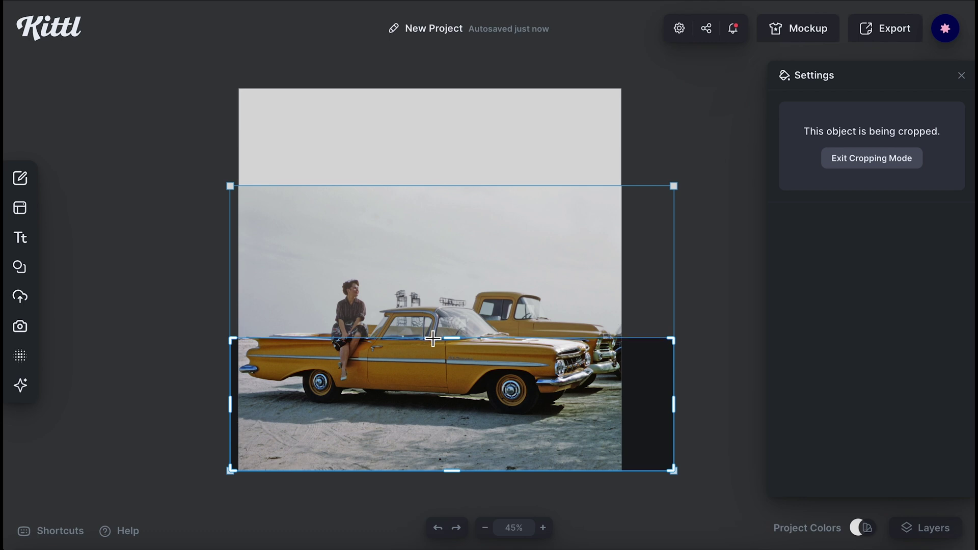
left_click(844, 156)
left_click(673, 254)
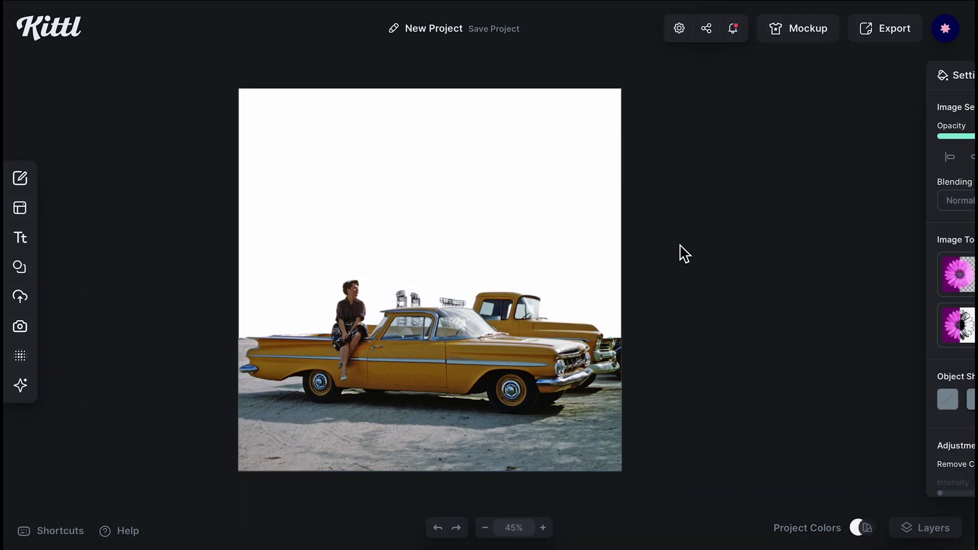
Step: Enlarge the cutout and the ground photo together and reposition them so the yellow car fills the canvas width
scroll(498, 281, "up", 5)
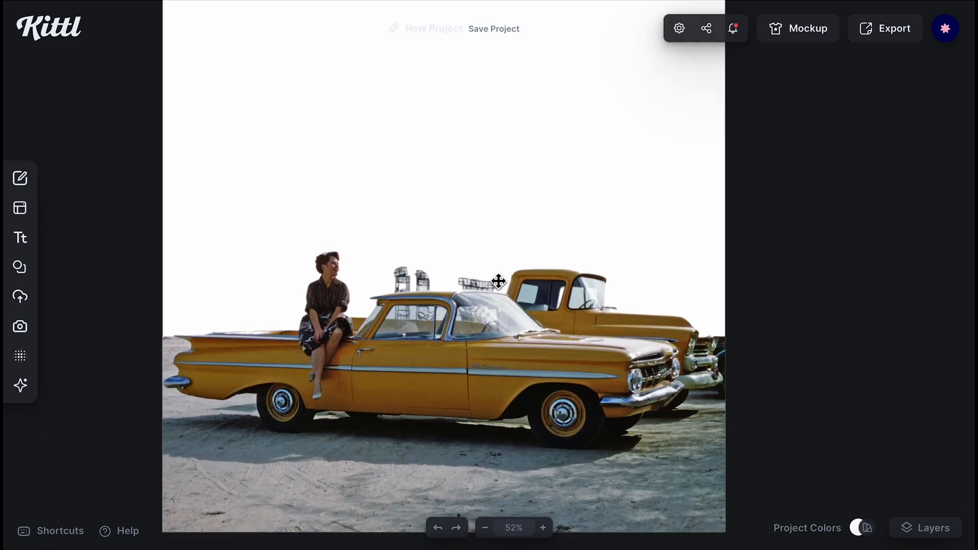
left_click(475, 341)
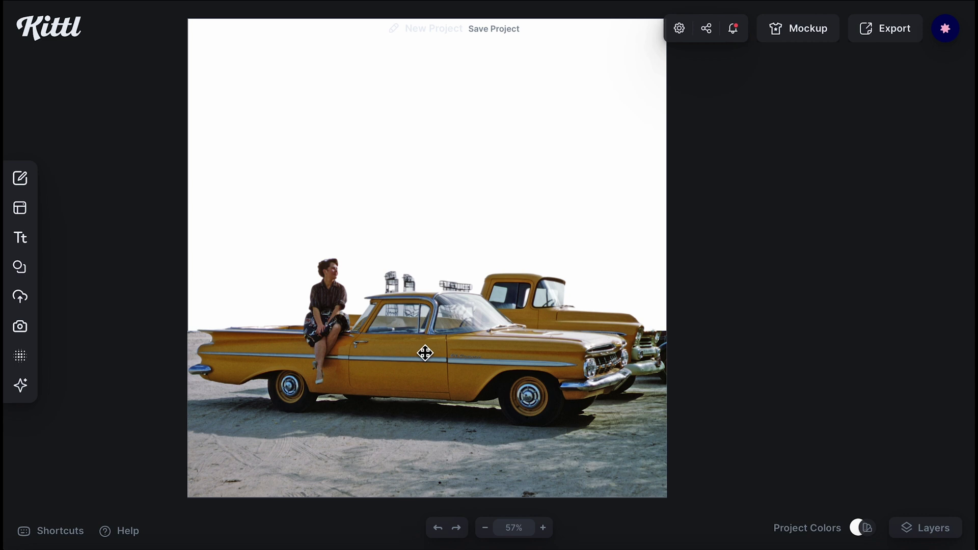
left_click(424, 352)
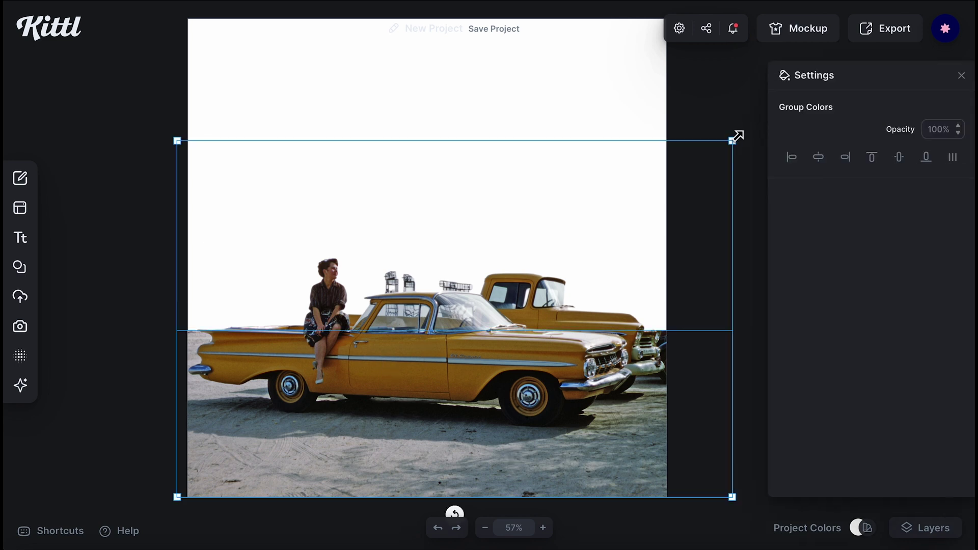
left_click_drag(177, 96, 162, 96)
left_click_drag(344, 330, 323, 326)
left_click_drag(151, 494, 129, 510)
left_click_drag(420, 369, 445, 375)
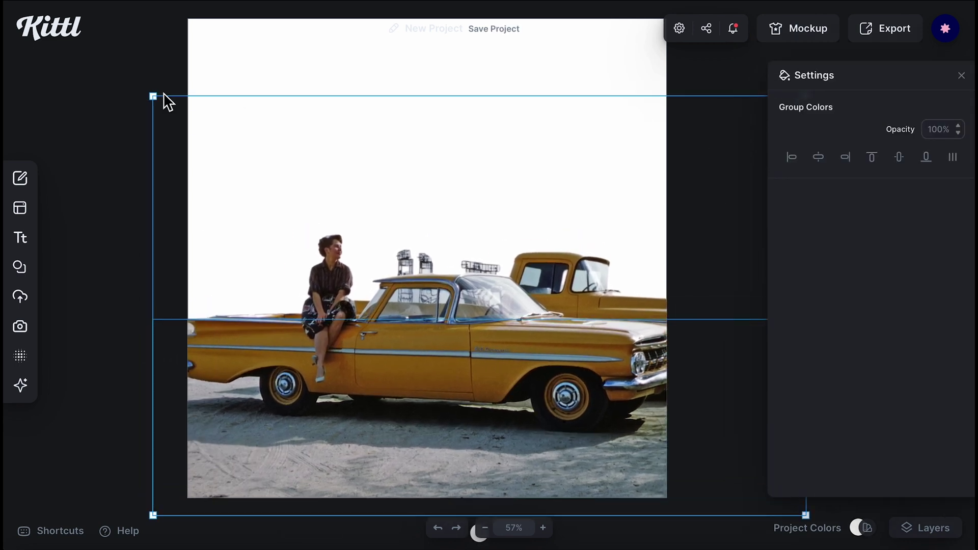
left_click_drag(151, 95, 136, 86)
left_click_drag(352, 220, 426, 350)
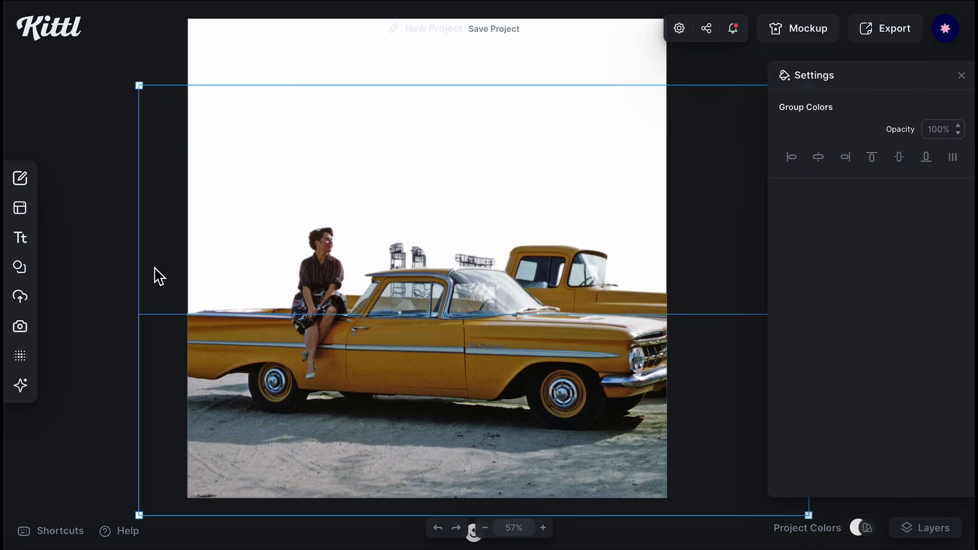
left_click(155, 277)
Step: Crop a copy of the car cutout to the area around the seated woman and the car's rear
left_click(336, 290)
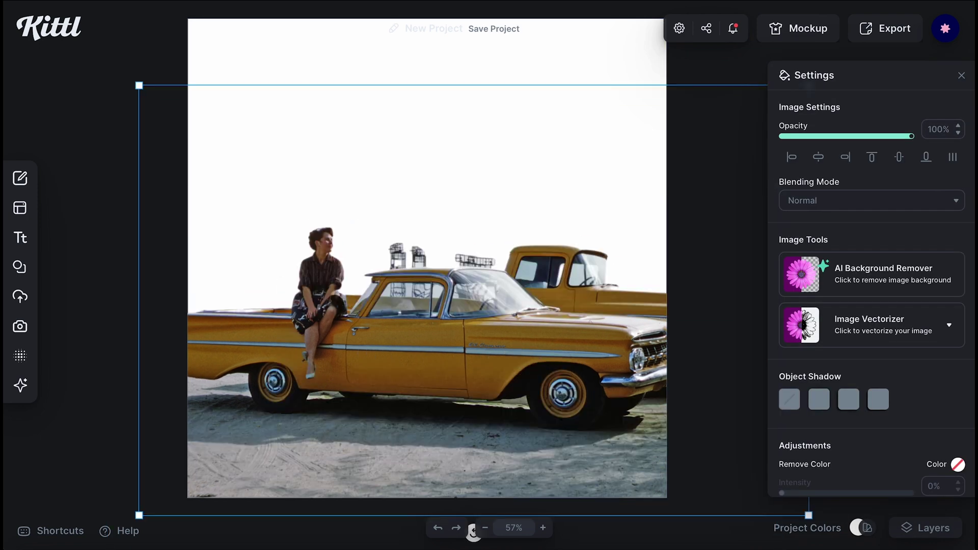
double_click(328, 356)
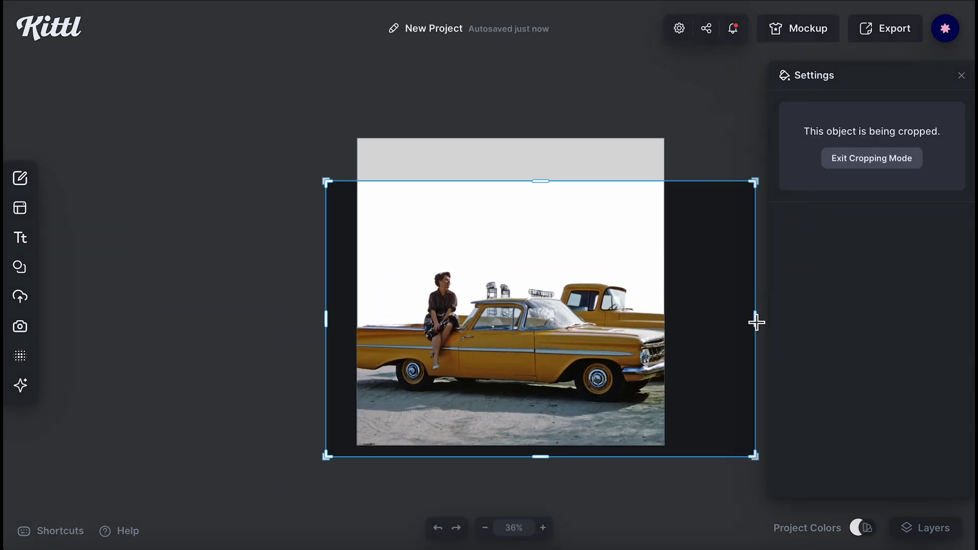
left_click_drag(756, 321, 485, 330)
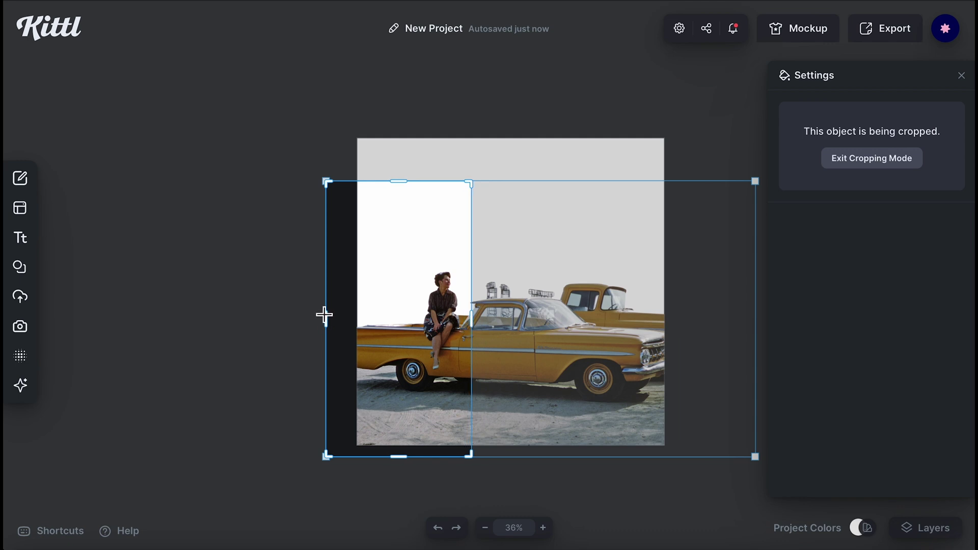
mouse_move(324, 314)
left_mouse_down()
mouse_move(378, 313)
mouse_move(344, 316)
left_mouse_up()
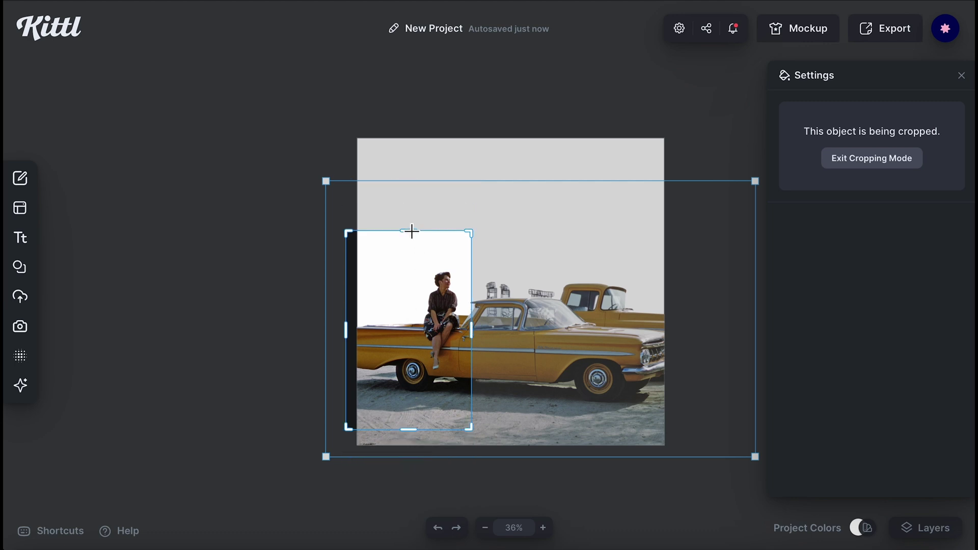
left_click(898, 159)
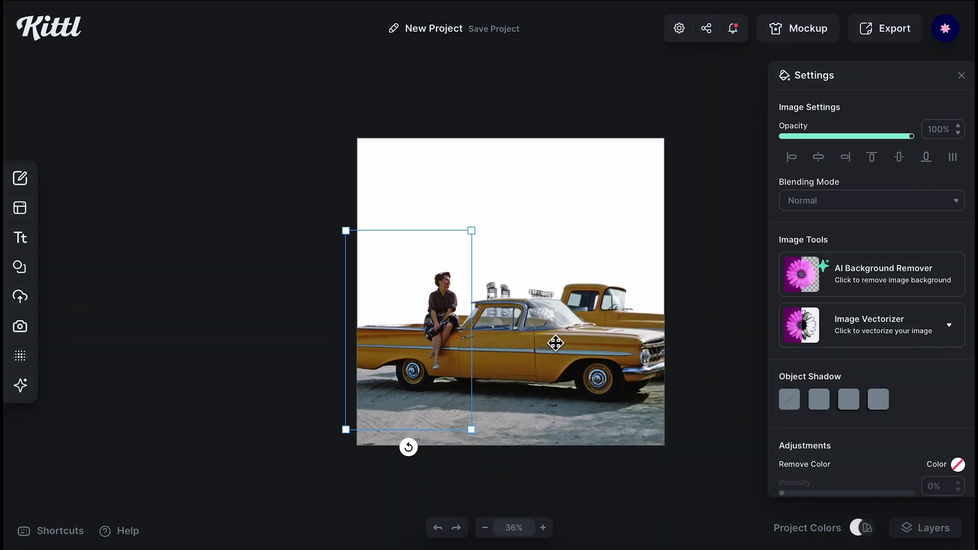
Step: Crop another copy of the cutout to the area around the truck and the car's front end
scroll(491, 300, "right", 2)
double_click(210, 321)
left_click_drag(141, 303, 477, 309)
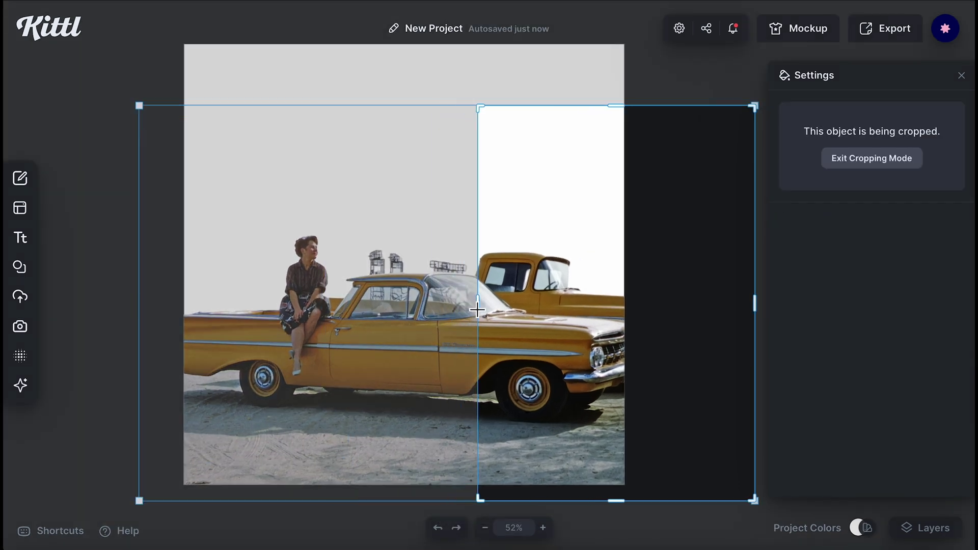
left_click_drag(758, 304, 622, 306)
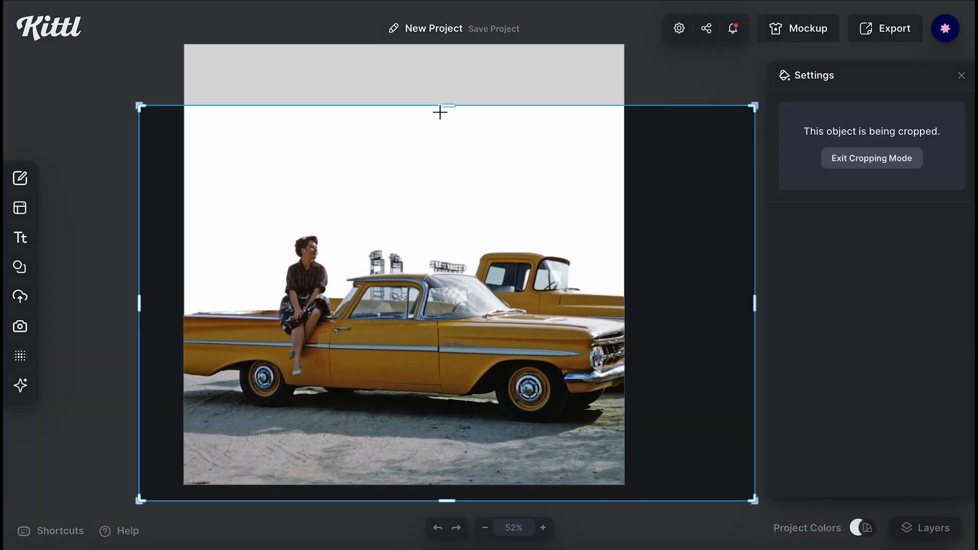
Step: Crop the remaining full cutout at the car's roofline to remove the light towers behind it, and trim its lower edge
left_click_drag(441, 107, 443, 274)
left_click_drag(447, 499, 448, 452)
scroll(431, 361, "up", 5)
left_click_drag(463, 169, 467, 163)
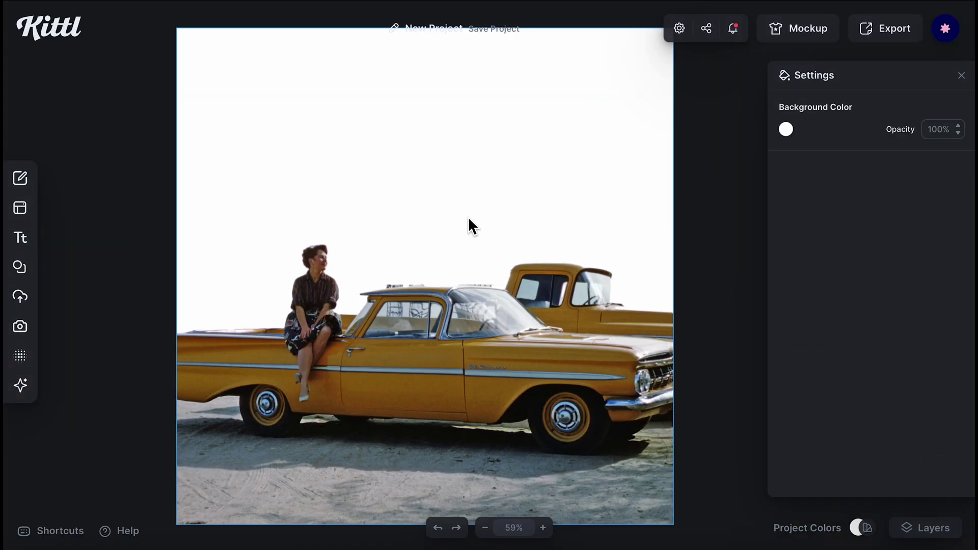
left_click(363, 302)
left_click(404, 220)
scroll(423, 259, "down", 3)
scroll(424, 258, "up", 2)
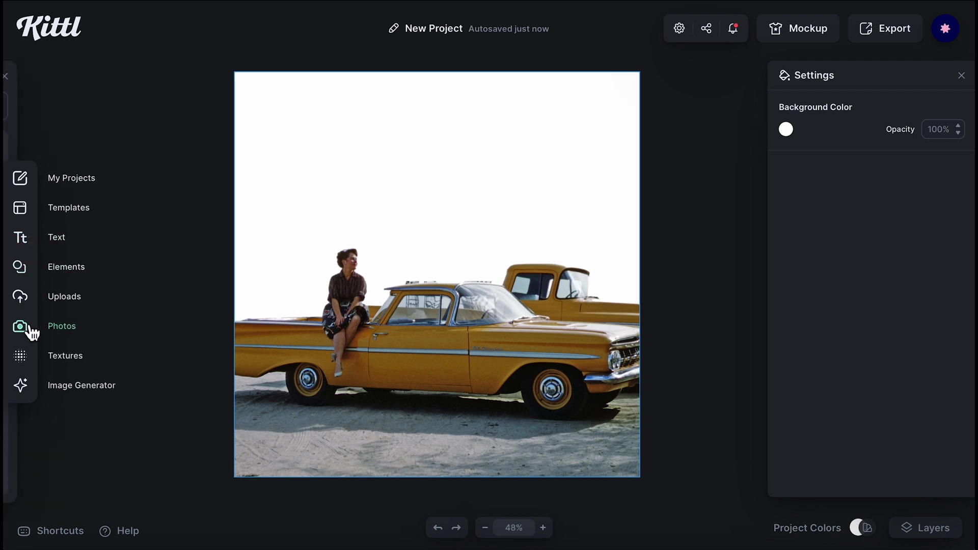
Step: Search the photo library for "space"
left_click(32, 332)
key("Return")
scroll(78, 334, "down", 5)
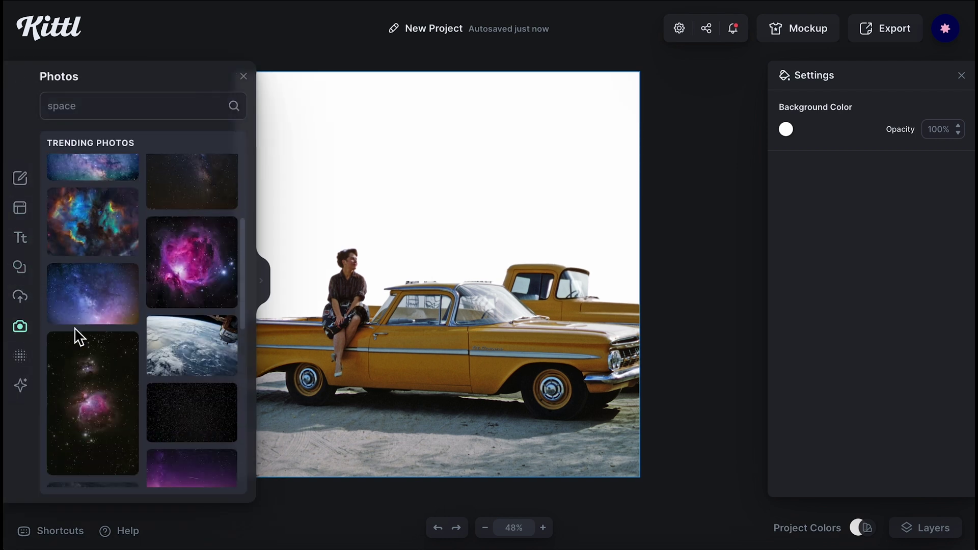
Step: Try to use a black starry-sky photo from the space results as the canvas background
scroll(138, 305, "up", 3)
left_click(197, 281)
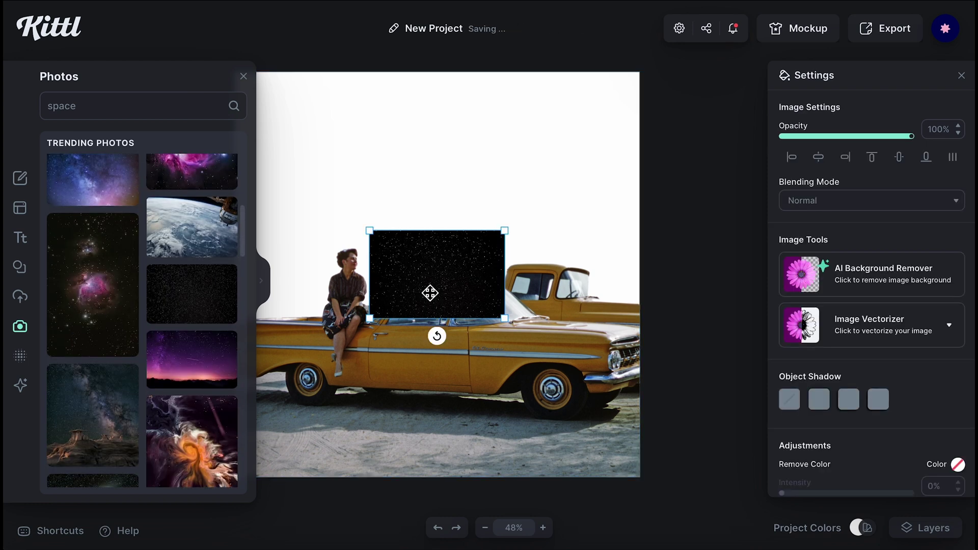
right_click(429, 288)
left_click(492, 452)
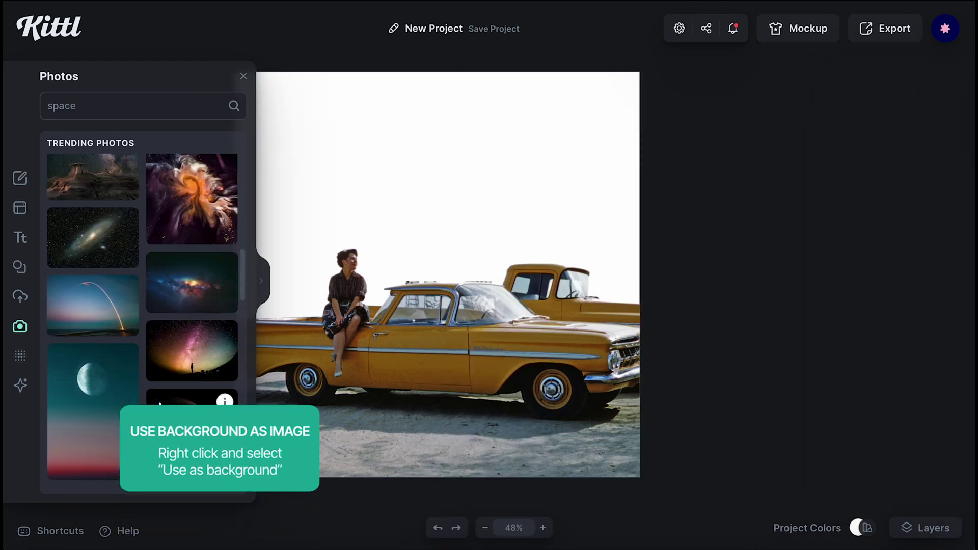
Step: Place a dark star-field photo from the space results and set it as the canvas background
scroll(149, 387, "down", 5)
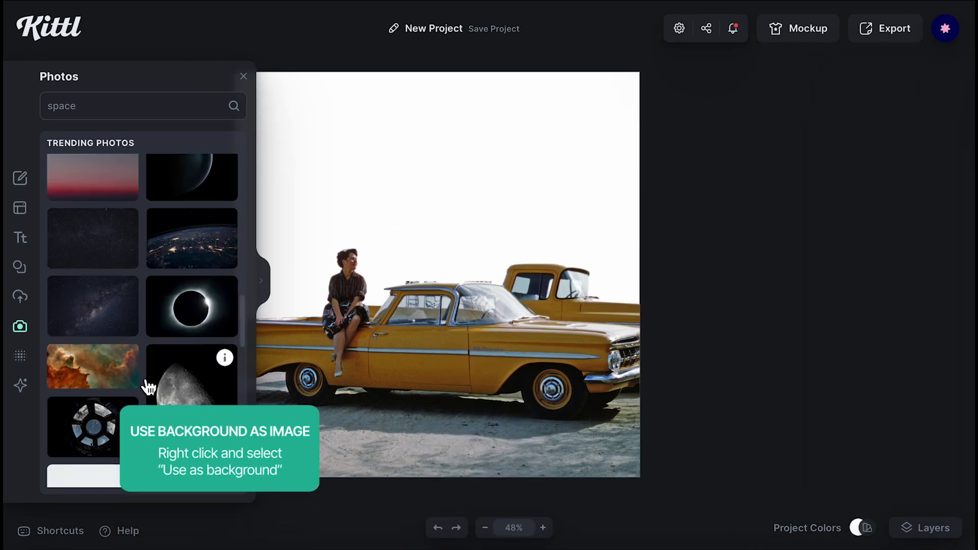
left_click(91, 256)
right_click(423, 265)
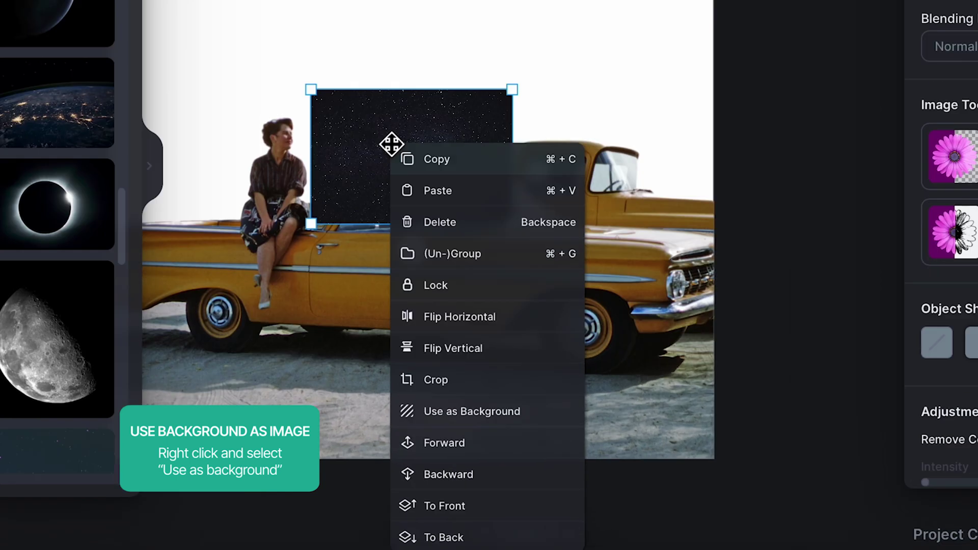
left_click(487, 442)
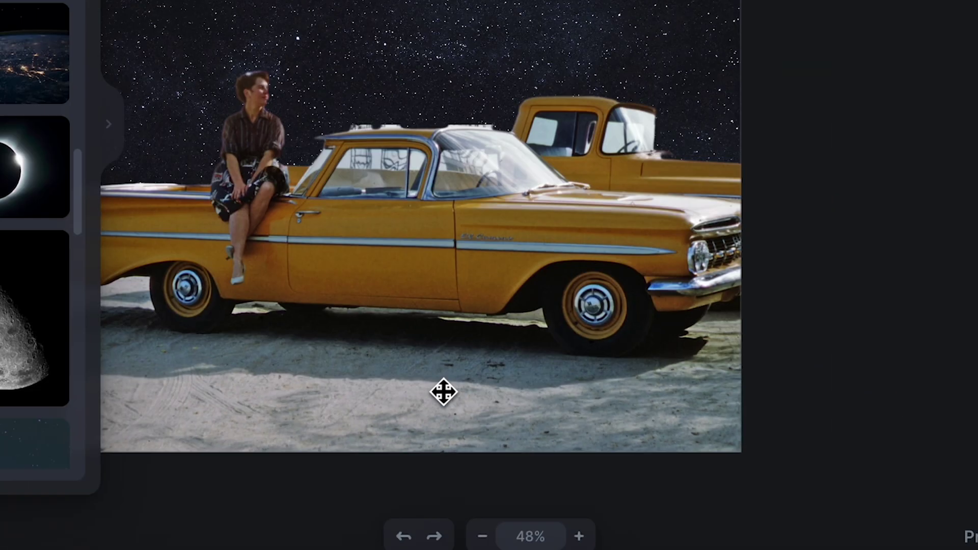
Step: Search the photo library for "earth", place the full-globe photo on the collage and enlarge it to about twice its size
scroll(444, 257, "left", 2)
scroll(444, 257, "up", 1)
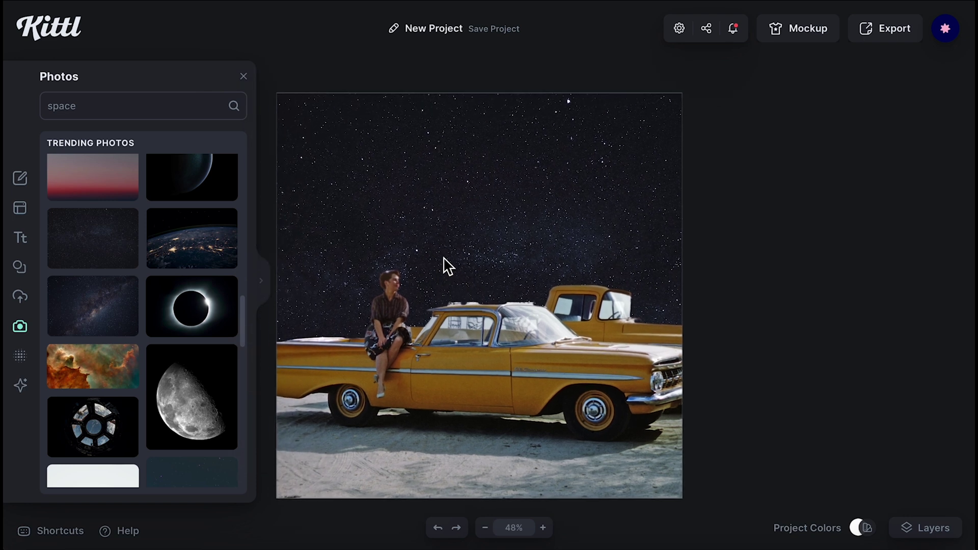
scroll(444, 257, "right", 1)
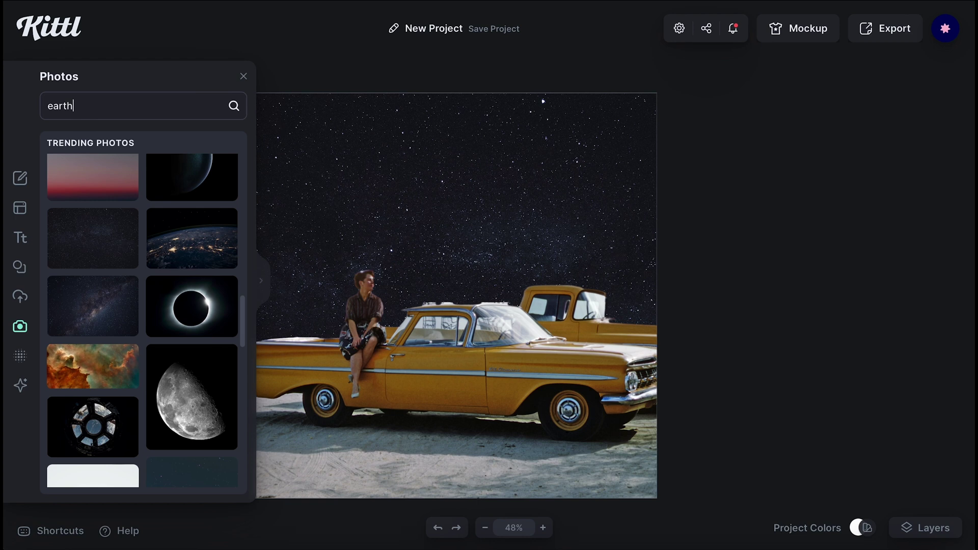
key("Return")
left_click(106, 273)
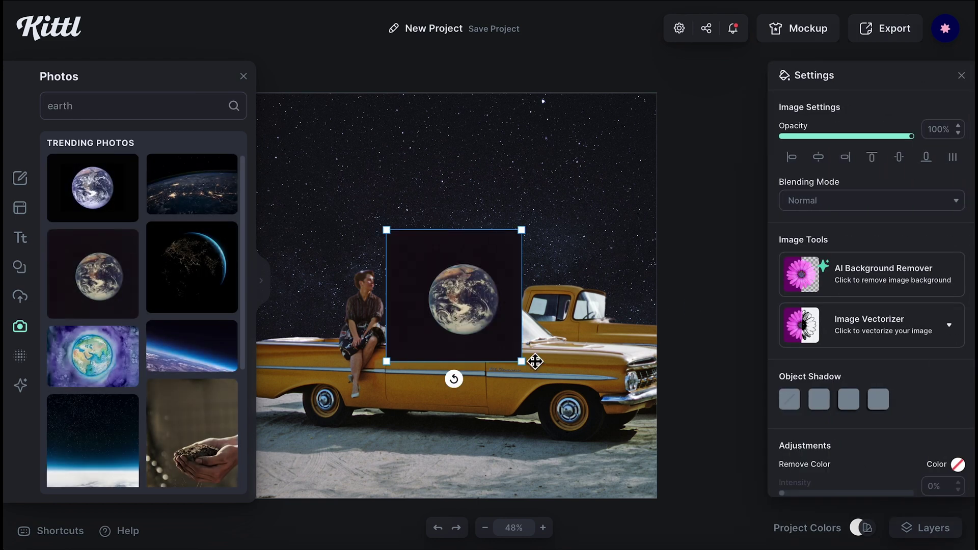
left_click_drag(522, 361, 652, 502)
left_click_drag(572, 425, 539, 408)
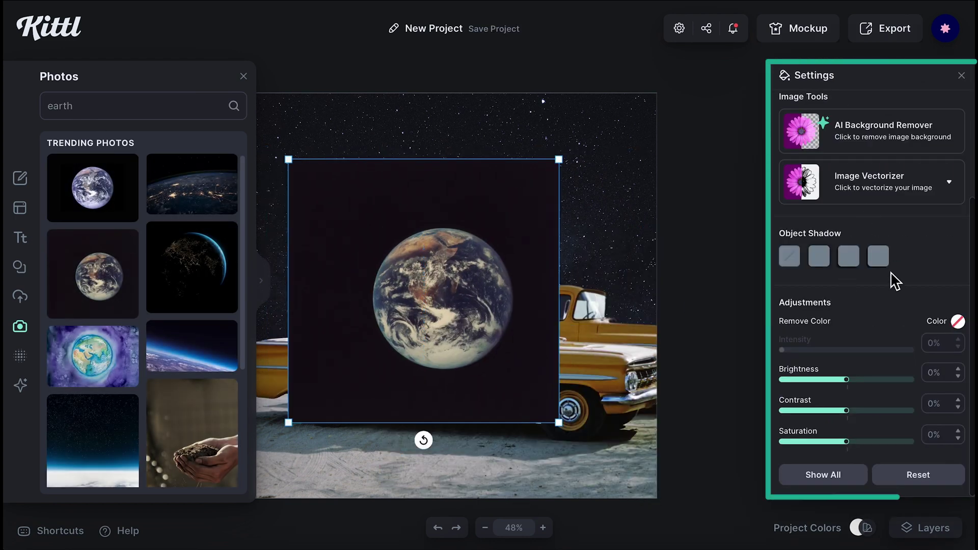
Step: Remove the background from the Earth photo and crop it tightly around the globe
scroll(866, 323, "up", 2)
left_click(875, 198)
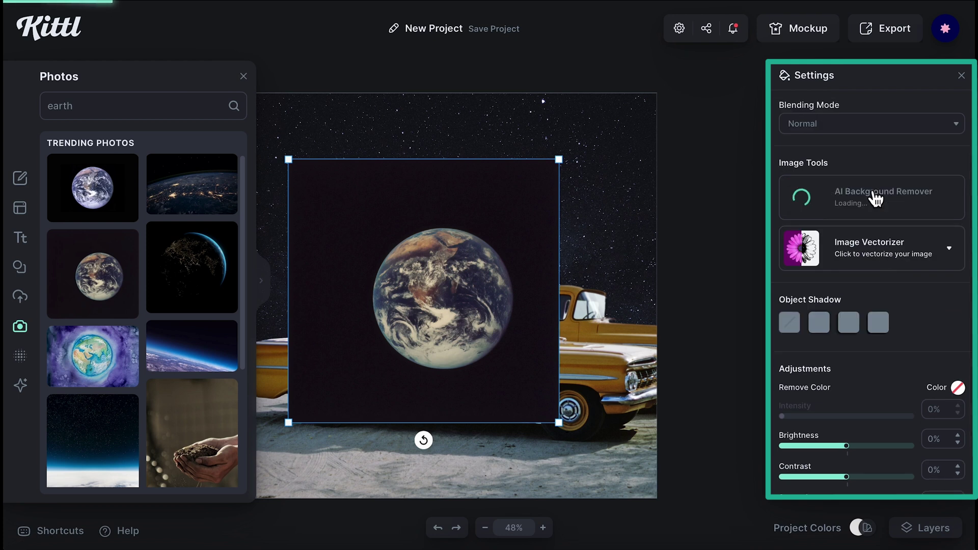
double_click(493, 253)
left_click_drag(288, 159, 368, 226)
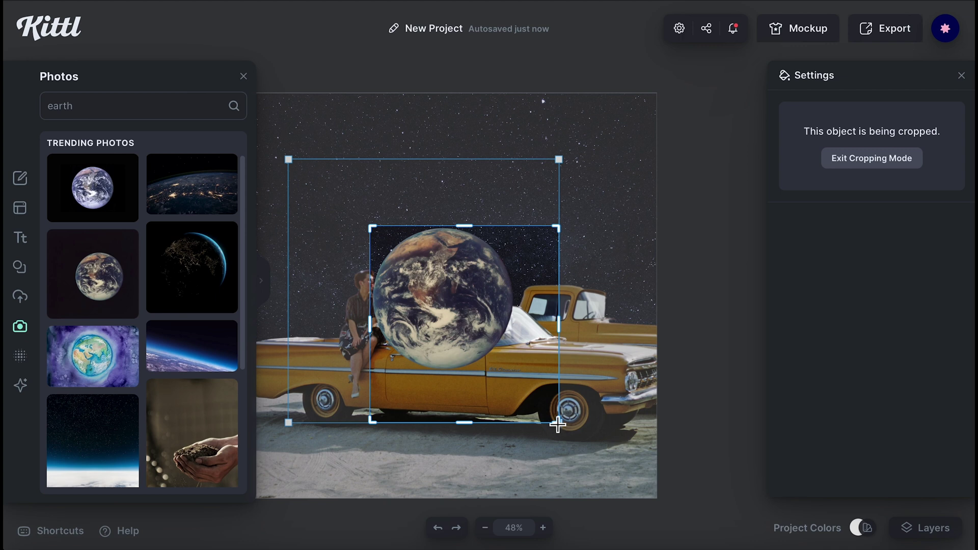
left_click_drag(558, 424, 512, 369)
left_click(867, 158)
Step: Enlarge the Earth globe, send it behind the car and woman, and centre it horizontally on the canvas
left_click_drag(515, 226, 643, 87)
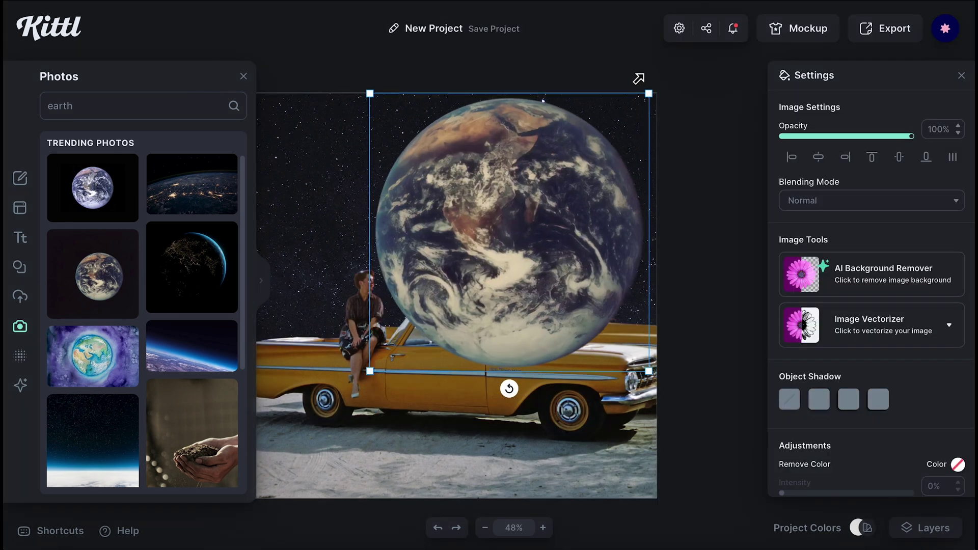
left_click_drag(553, 230, 480, 268)
key("ctrl+[")
left_click_drag(575, 130, 559, 152)
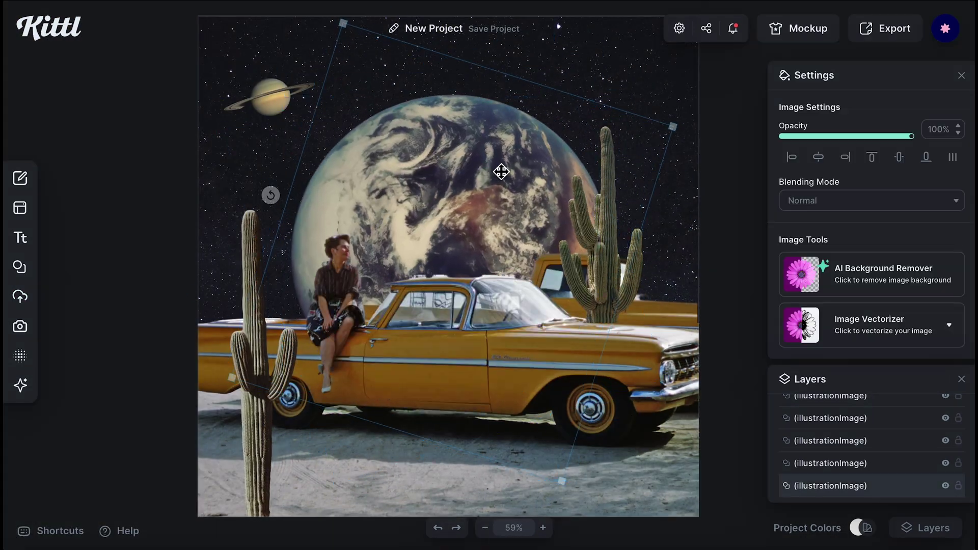
left_click_drag(501, 172, 498, 170)
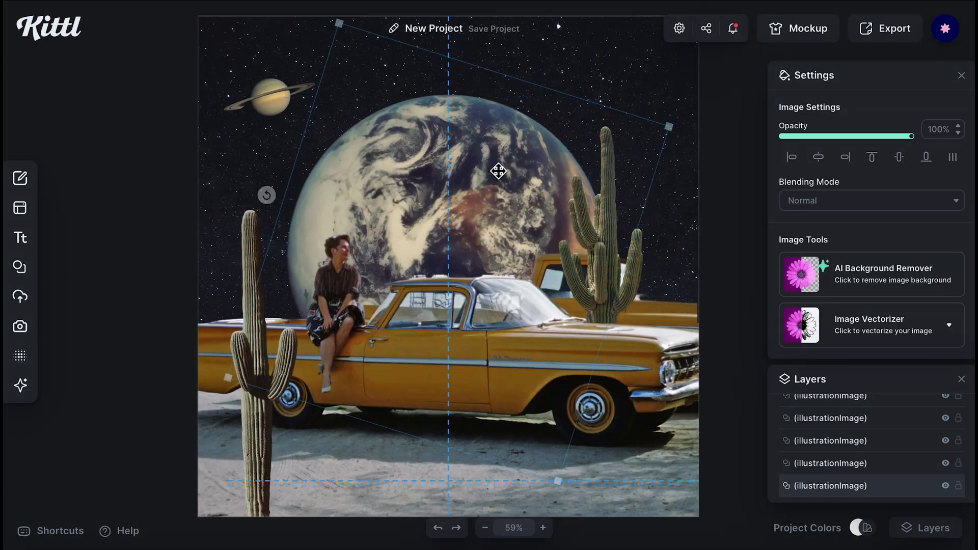
left_click(119, 274)
Step: Search the elements library for "disco ball" and add the realistic mirrored disco ball with coloured reflections
left_click(20, 267)
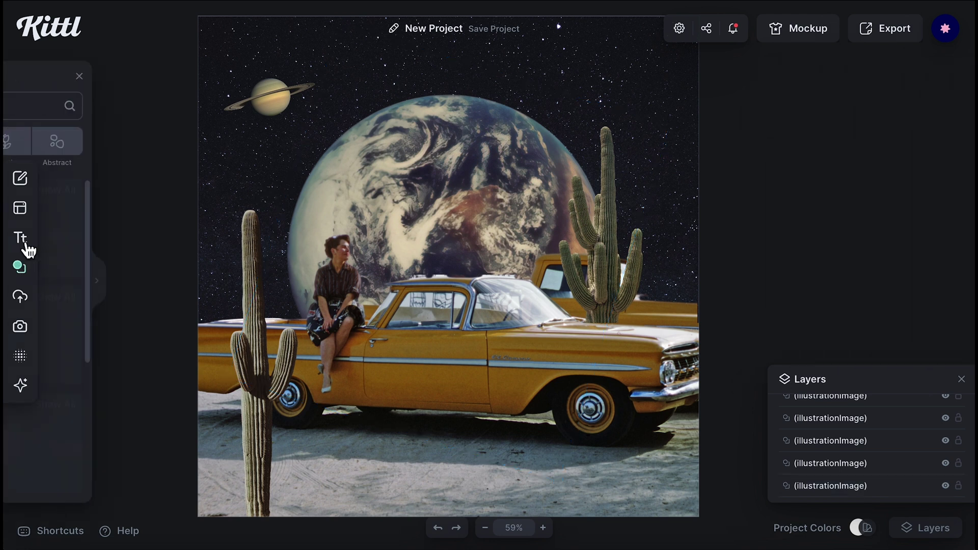
type("disco ball")
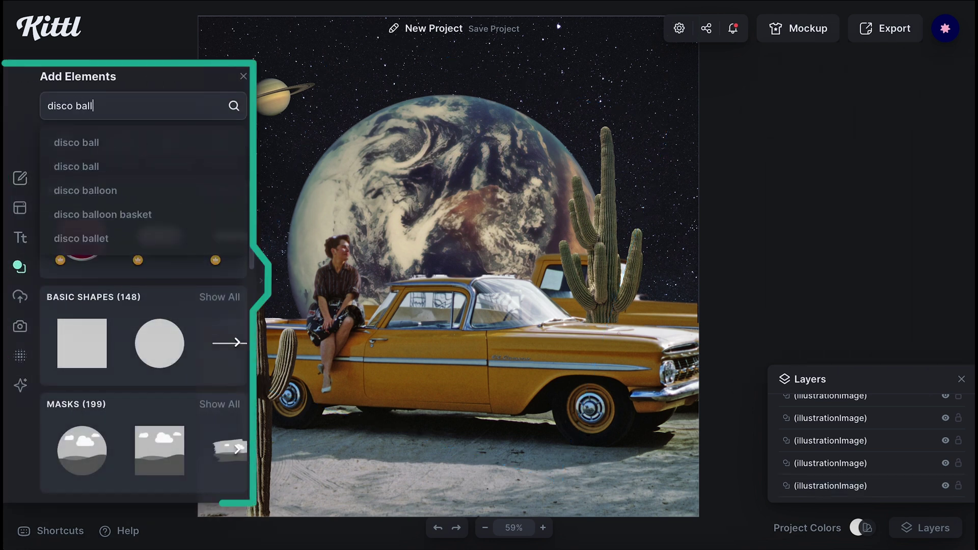
key("Return")
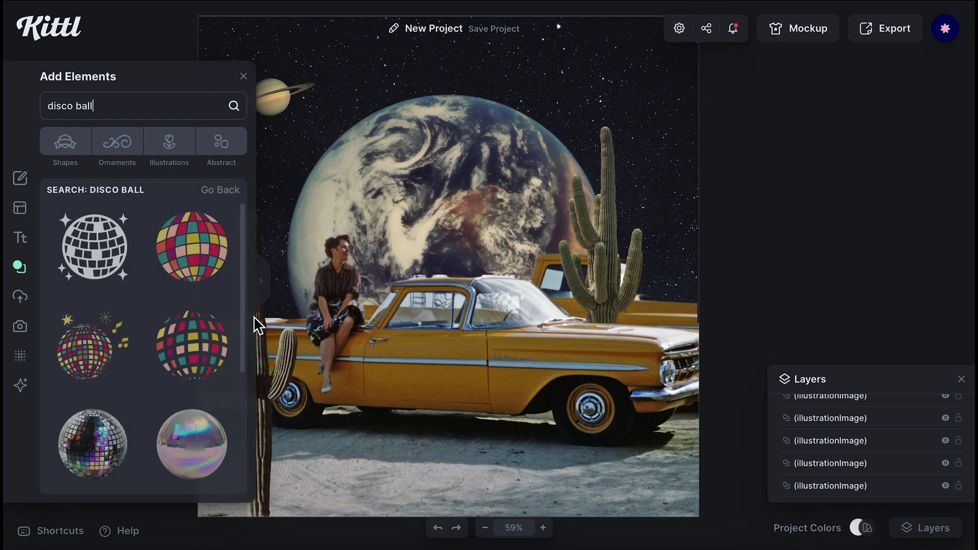
scroll(191, 380, "down", 4)
scroll(191, 383, "down", 5)
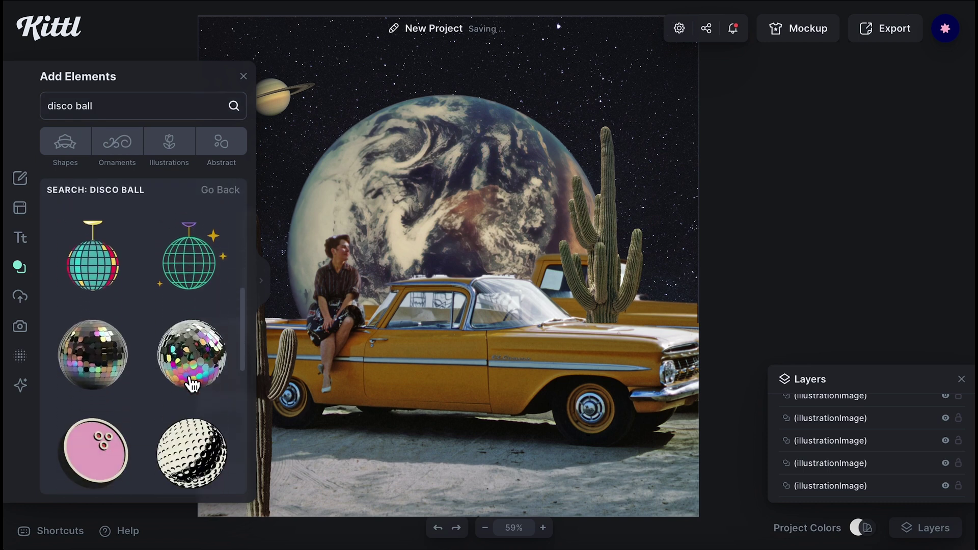
scroll(191, 382, "up", 6)
left_click(93, 302)
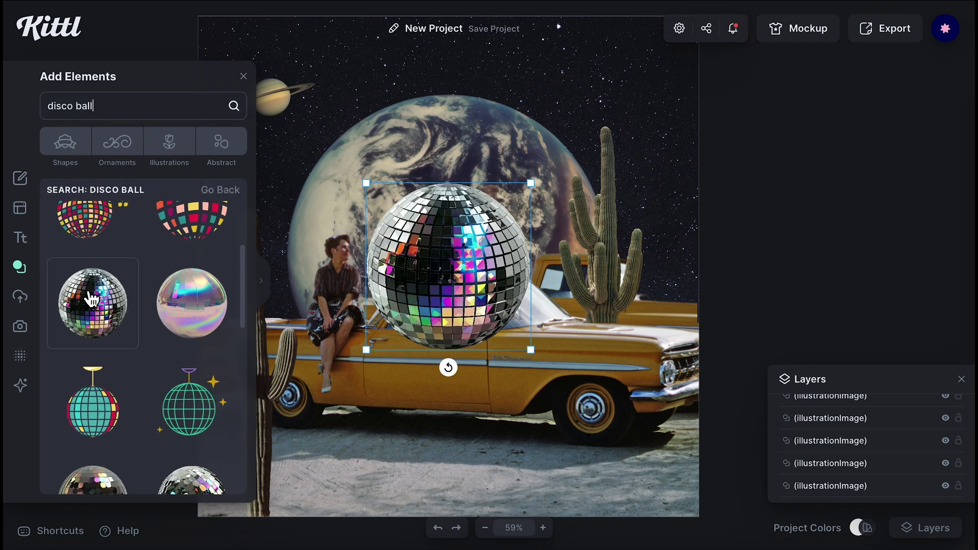
left_click(243, 76)
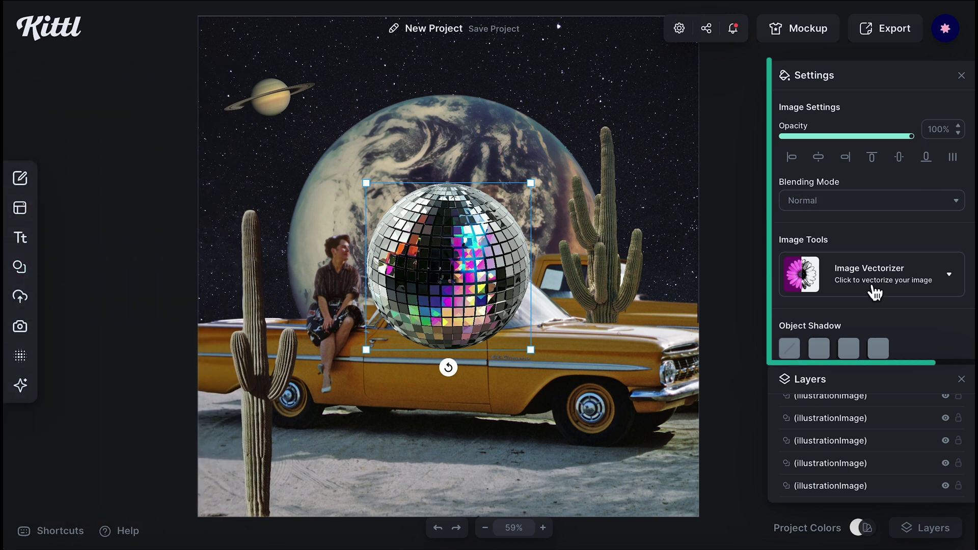
Step: Turn the disco ball black and white with saturation at -100% and raise its contrast to 17%
scroll(891, 323, "down", 5)
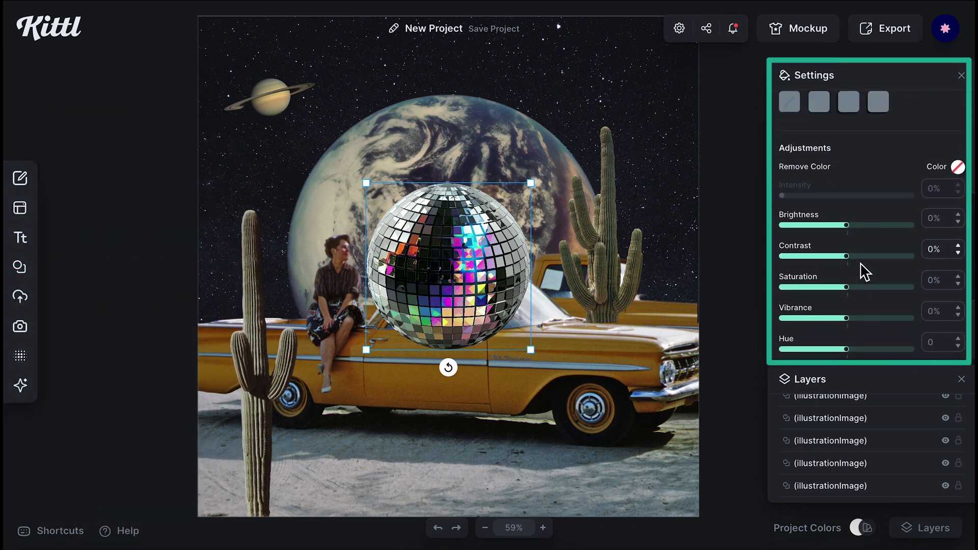
left_click_drag(707, 289, 711, 289)
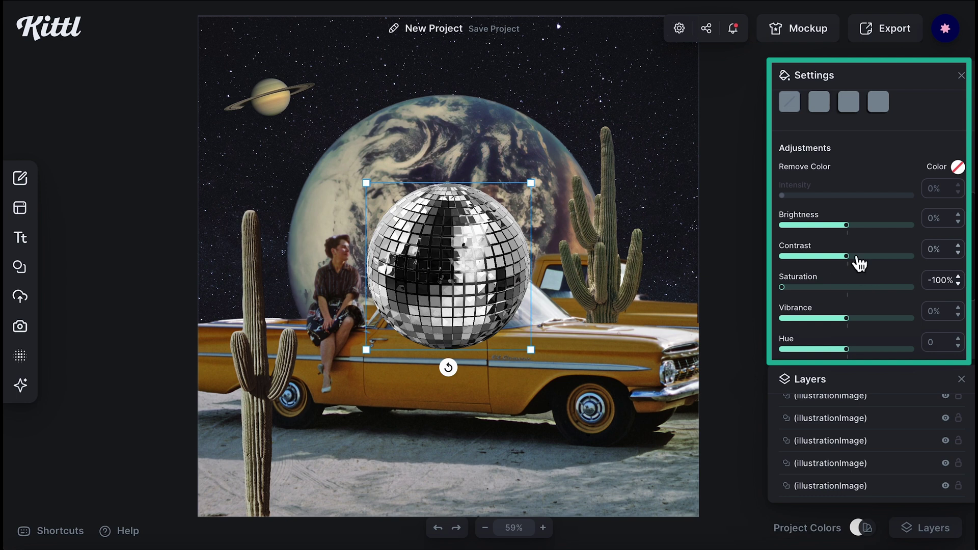
mouse_move(850, 263)
left_mouse_down()
mouse_move(871, 262)
mouse_move(851, 268)
mouse_move(860, 268)
left_mouse_up()
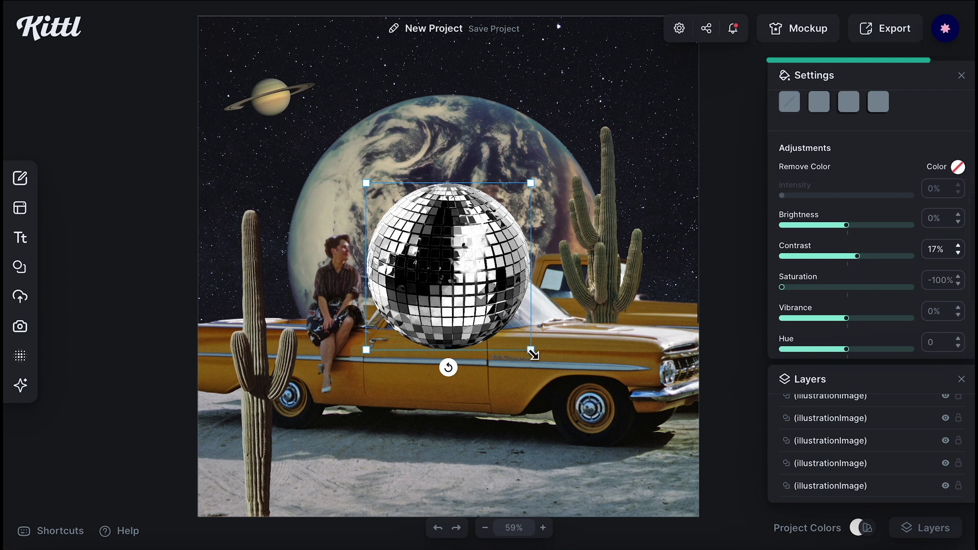
Step: Shrink the disco ball and place it in the sky above the tall cactus, at the canvas's upper-right corner
left_click_drag(533, 355, 449, 288)
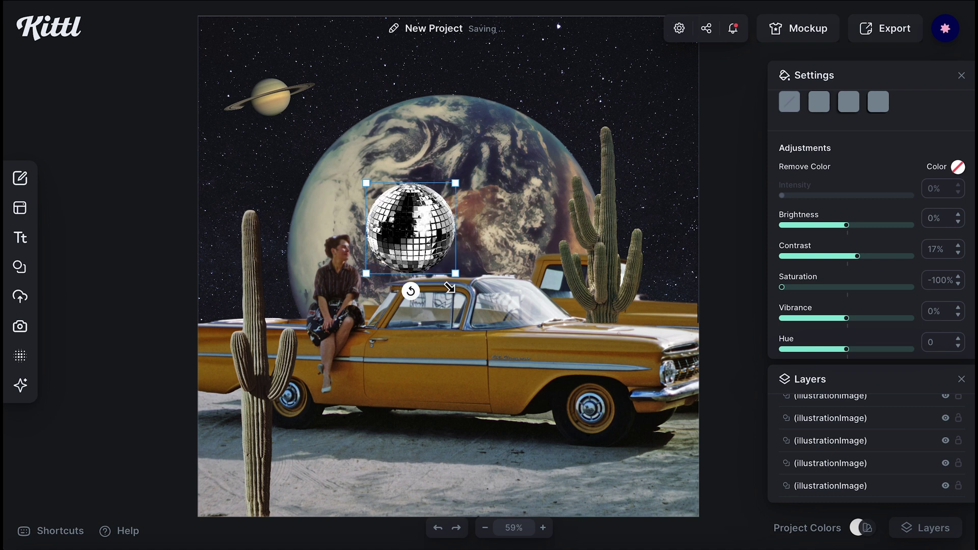
left_click_drag(402, 242, 646, 120)
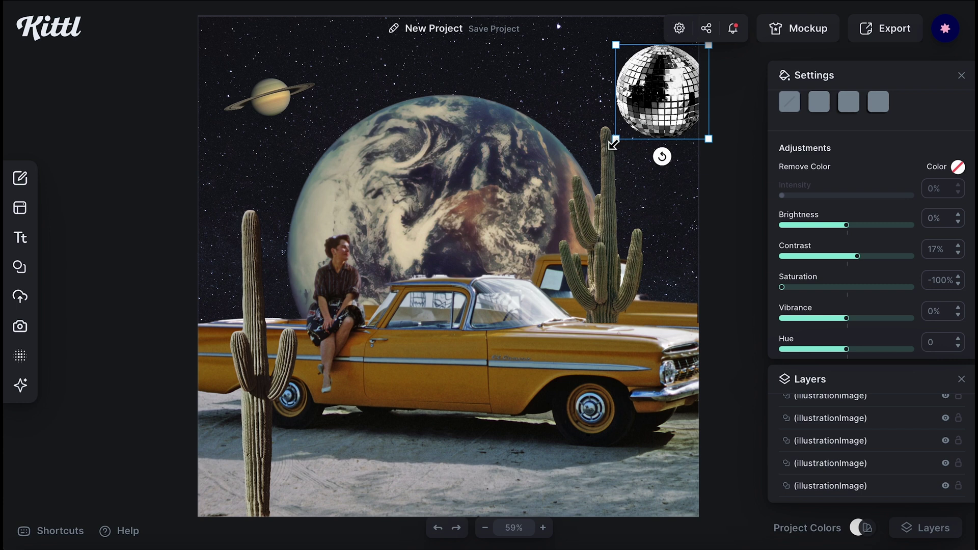
left_click_drag(608, 154, 607, 147)
Step: Duplicate the disco ball, make the copy smaller and tuck it behind the Earth's left edge
left_click_drag(651, 99, 412, 216)
left_click_drag(376, 250, 324, 199)
right_click(305, 190)
left_click(344, 452)
Step: Add another smaller copy of the disco ball in front of the car, beside its front wheel
left_click_drag(655, 87, 524, 351)
left_click_drag(574, 401, 545, 402)
left_click(170, 337)
left_click(166, 273)
Step: Search the elements library for "torn", add a torn-paper strip, rotate it horizontal and lay it along the car's roofline
left_click(20, 267)
type("torn")
key("Return")
scroll(142, 436, "down", 5)
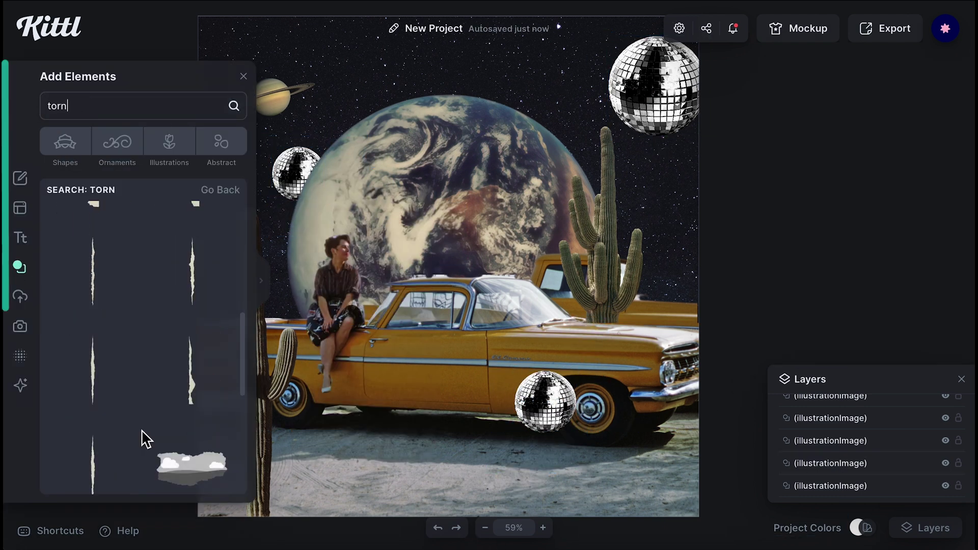
left_click(192, 271)
left_click_drag(448, 365, 304, 262)
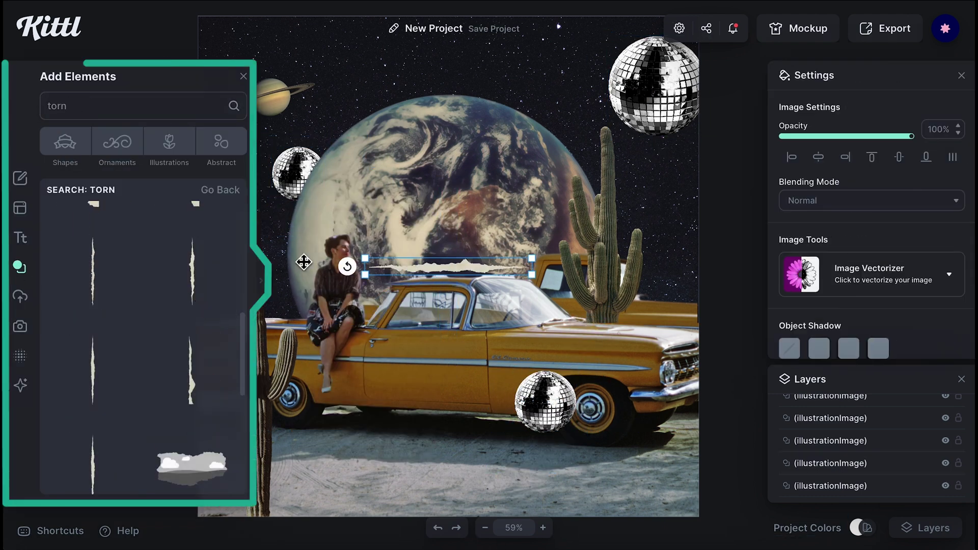
left_click_drag(479, 273, 478, 274)
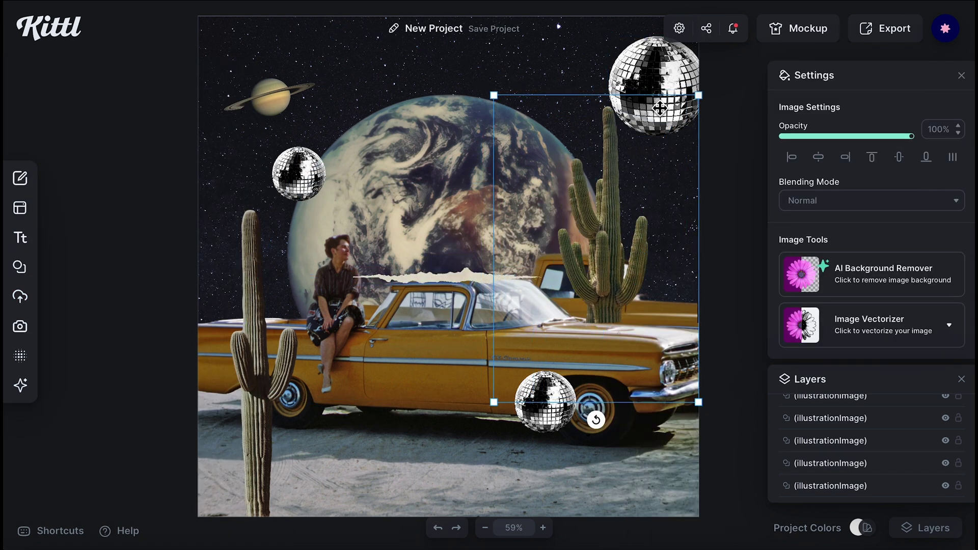
key("Escape")
Step: Browse the grunge textures and add the speckled one to the collage
mouse_move(20, 276)
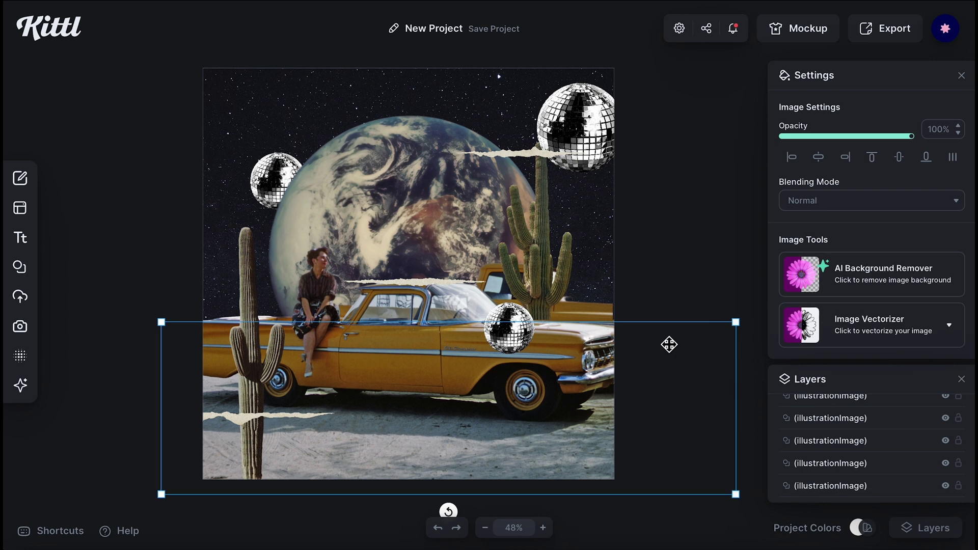
key("Escape")
left_click(19, 356)
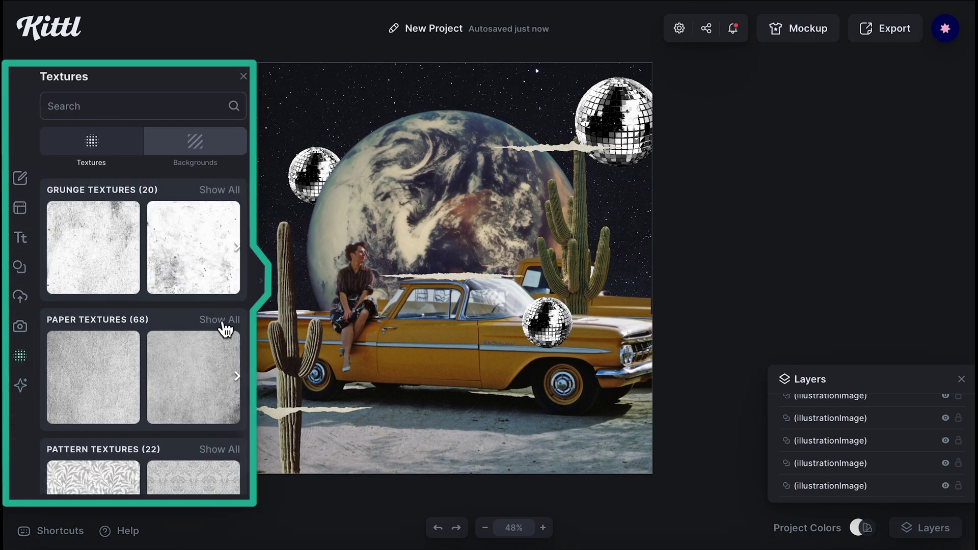
left_click(224, 328)
left_click(217, 190)
left_click(217, 190)
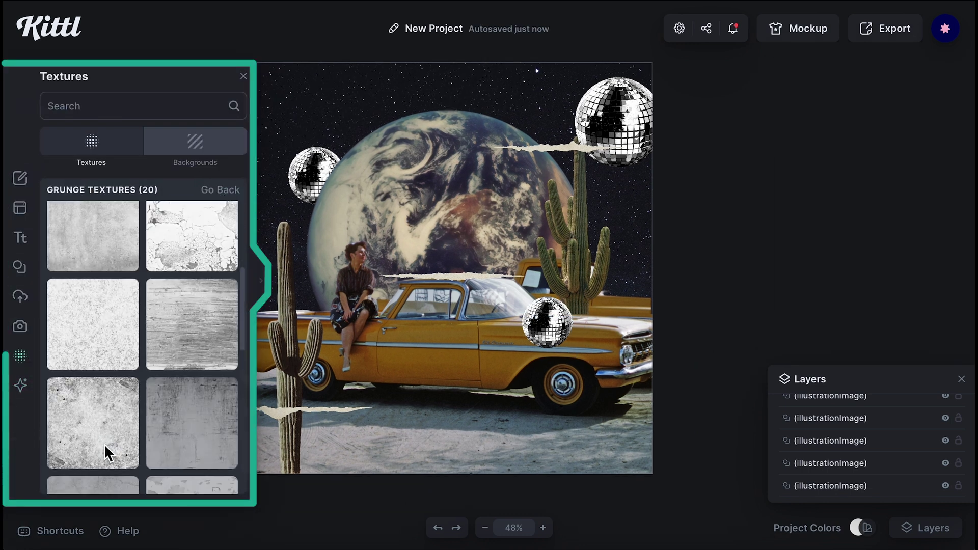
scroll(107, 452, "down", 3)
left_click(105, 455)
left_click(881, 294)
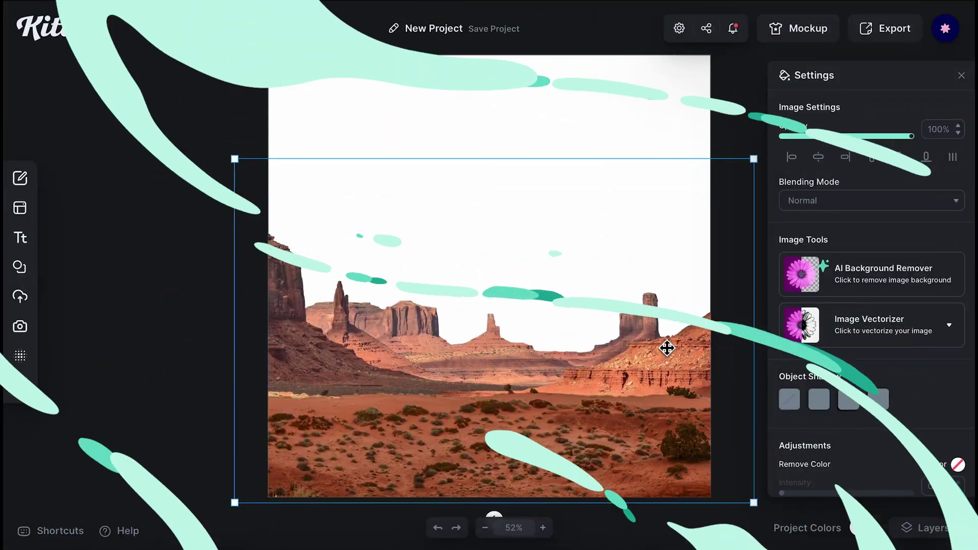
Step: Enlarge the red desert landscape cutout and position it so that it fills the lower part of the canvas
left_click_drag(666, 348, 637, 351)
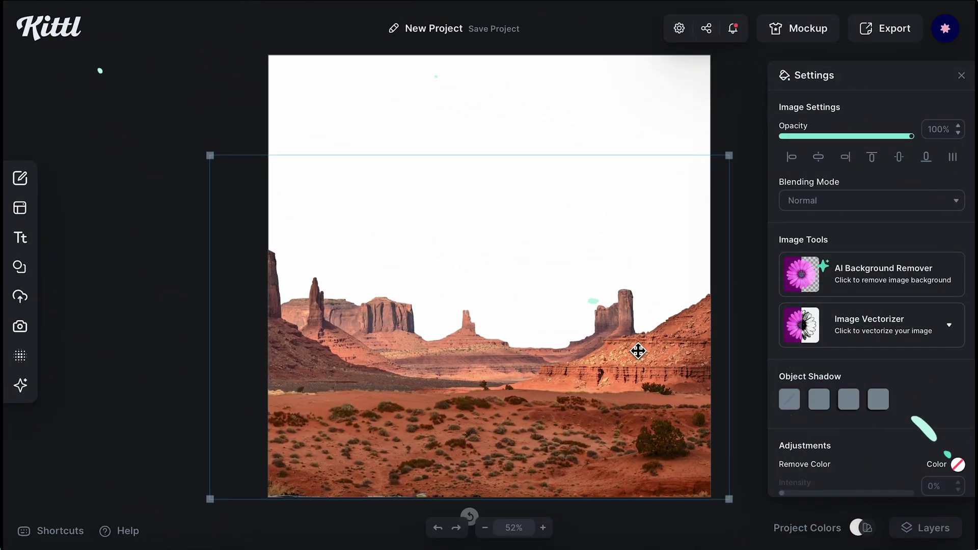
left_click_drag(423, 388, 479, 390)
left_click_drag(263, 155, 210, 120)
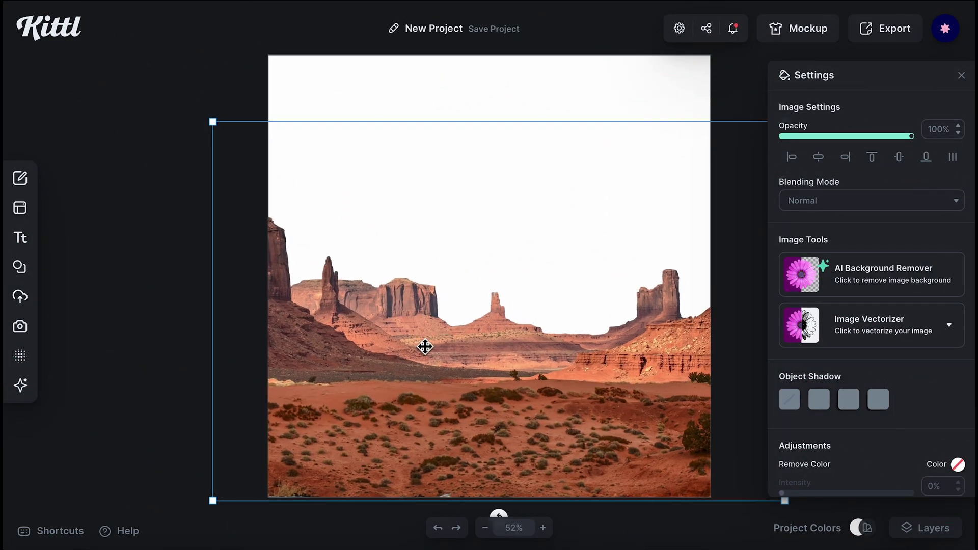
mouse_move(423, 346)
left_mouse_down()
mouse_move(472, 346)
mouse_move(405, 344)
left_mouse_up()
Step: Search the photo library for "space", place a dark starry-sky photo and set it as the background behind the desert
left_click(20, 326)
left_click(121, 103)
type("space")
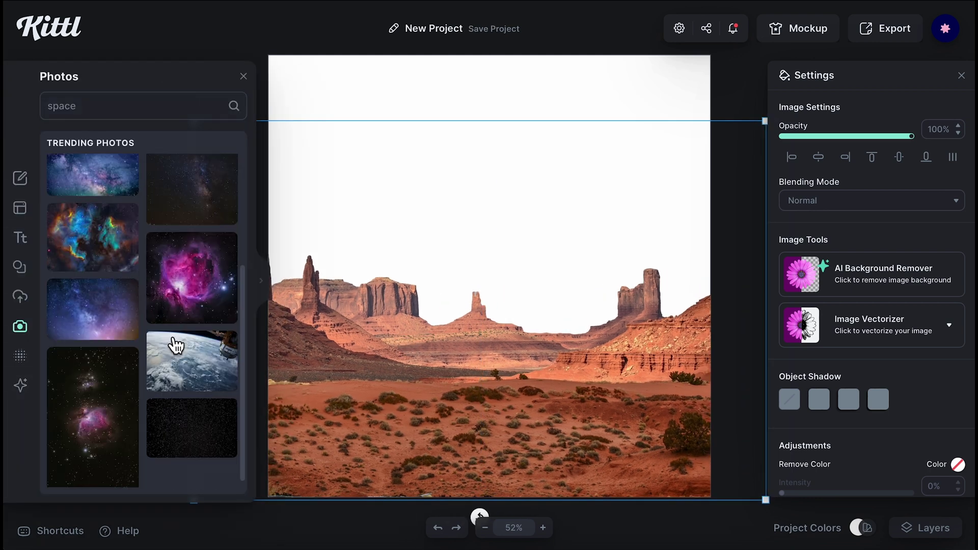
scroll(174, 345, "up", 1)
left_click(192, 213)
right_click(504, 290)
Step: Search the photo library for "disco" and browse the results
double_click(68, 105)
type("disco")
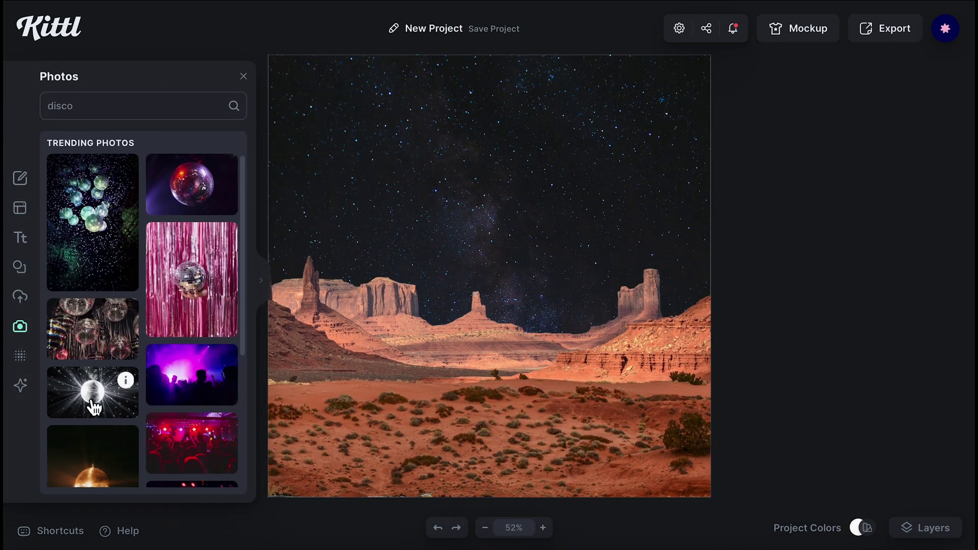
scroll(93, 405, "down", 15)
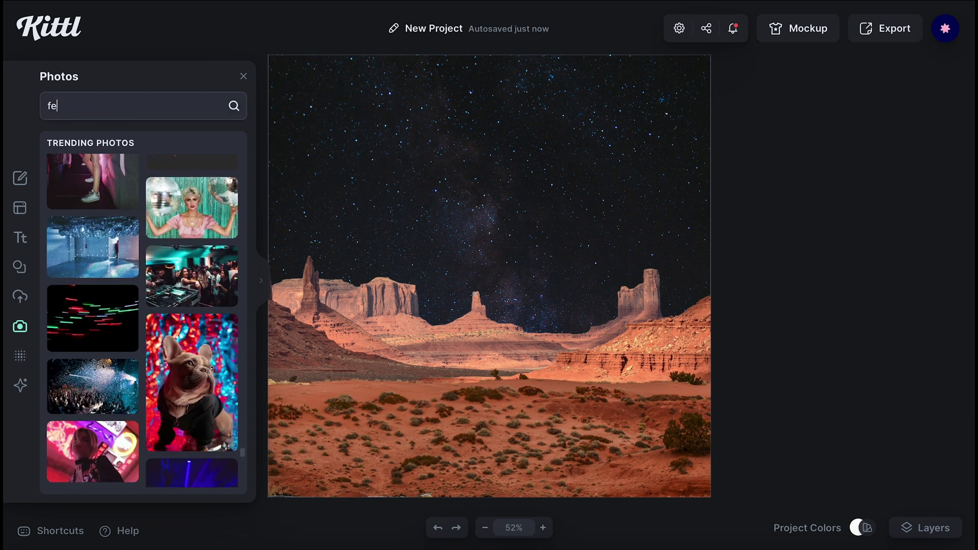
Step: Search the photo library for "record" and place the black vinyl photo with the orange-yellow background
key("BackSpace")
key("BackSpace")
type("record")
key("Return")
left_click(103, 192)
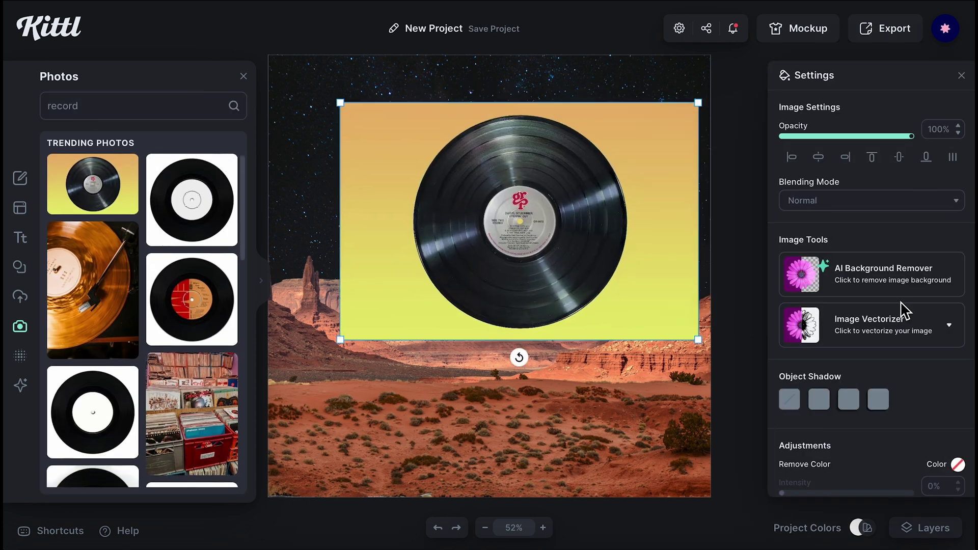
Step: Remove the vinyl photo's background and crop both of its sides close to the record
double_click(518, 224)
left_click_drag(341, 224, 401, 224)
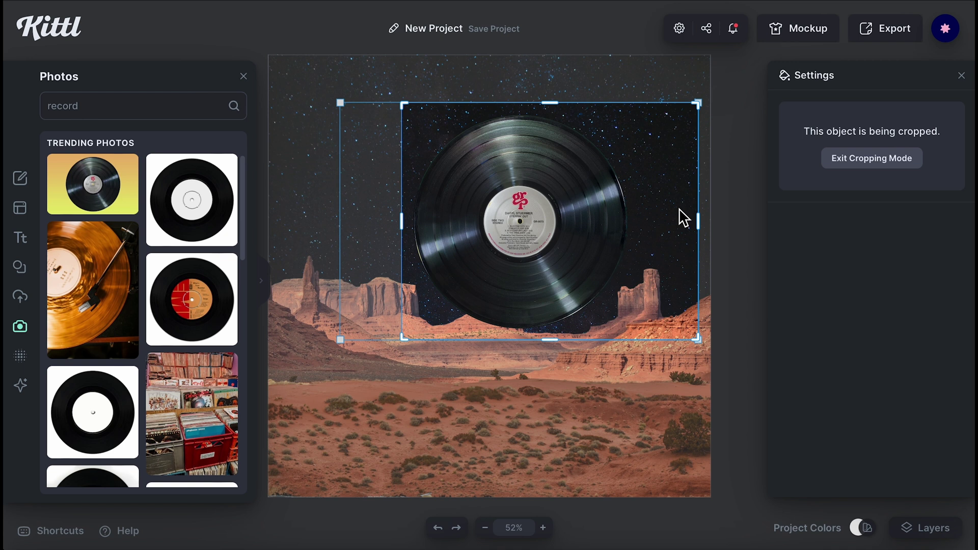
left_click_drag(698, 221, 636, 221)
left_click(897, 157)
Step: Enlarge the vinyl record, move it toward the middle of the canvas and send it behind the desert landscape
left_click_drag(636, 335, 761, 454)
left_click_drag(624, 325, 527, 300)
right_click(554, 273)
left_click(594, 495)
Step: Enlarge the record further to nearly the canvas width and position it rising from behind the desert horizon
left_click_drag(576, 181, 578, 244)
left_click_drag(670, 147, 745, 79)
left_click_drag(569, 175, 529, 194)
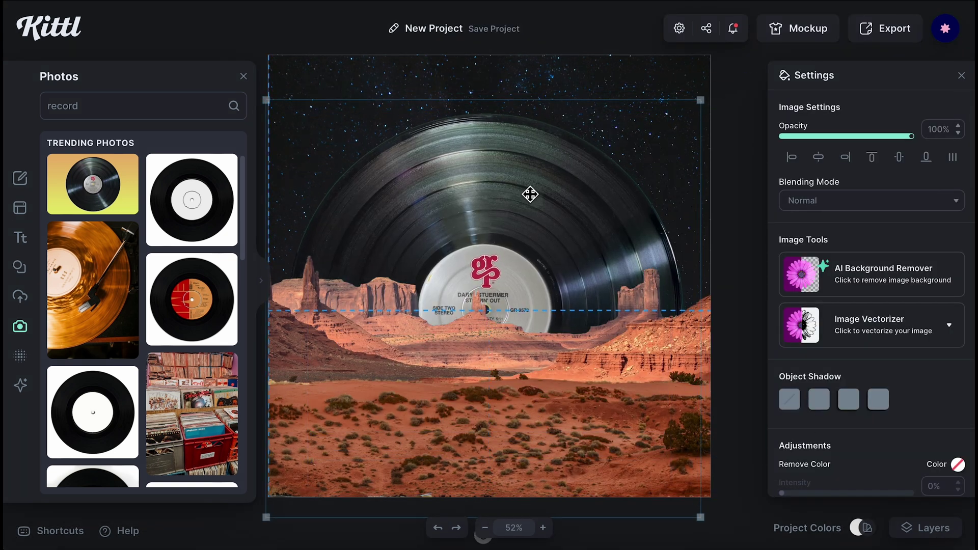
Step: Search the photo library for "roller skate disco" and place the photo of raised legs wearing white roller skates
left_click(20, 331)
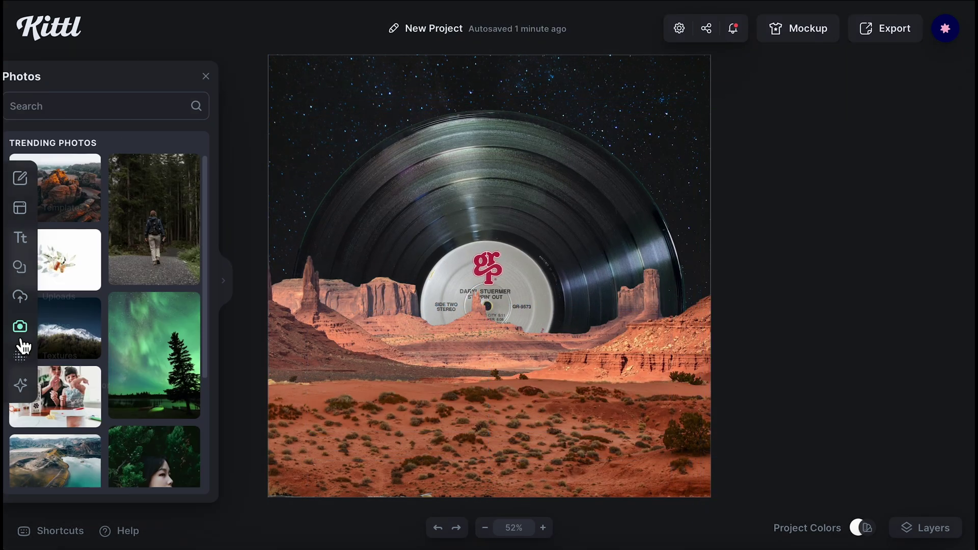
left_click(135, 102)
type("roller skate disco")
key("Return")
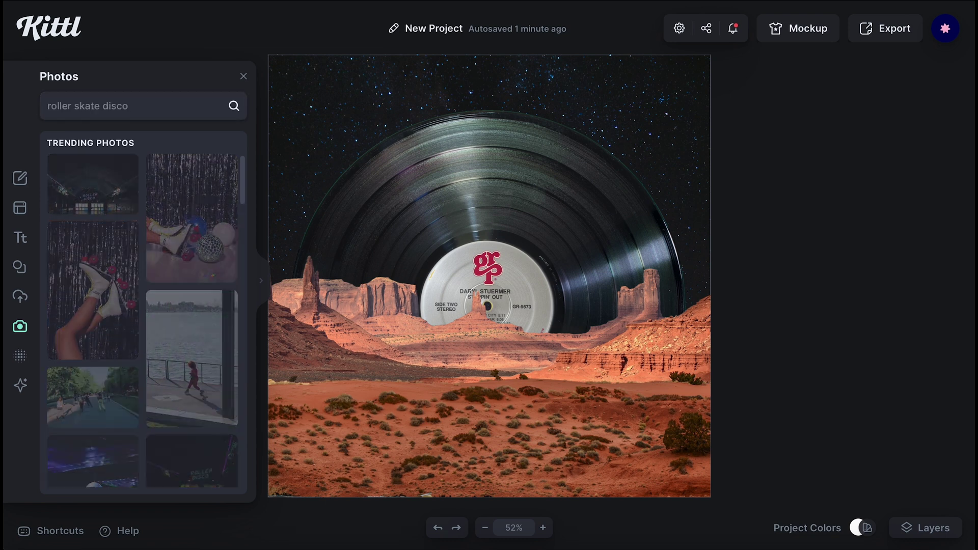
left_click(102, 293)
left_click(244, 76)
Step: Remove the roller skate photo's background and enlarge the legs so they rise from the canvas's bottom edge in front of the record
left_click_drag(541, 353, 694, 489)
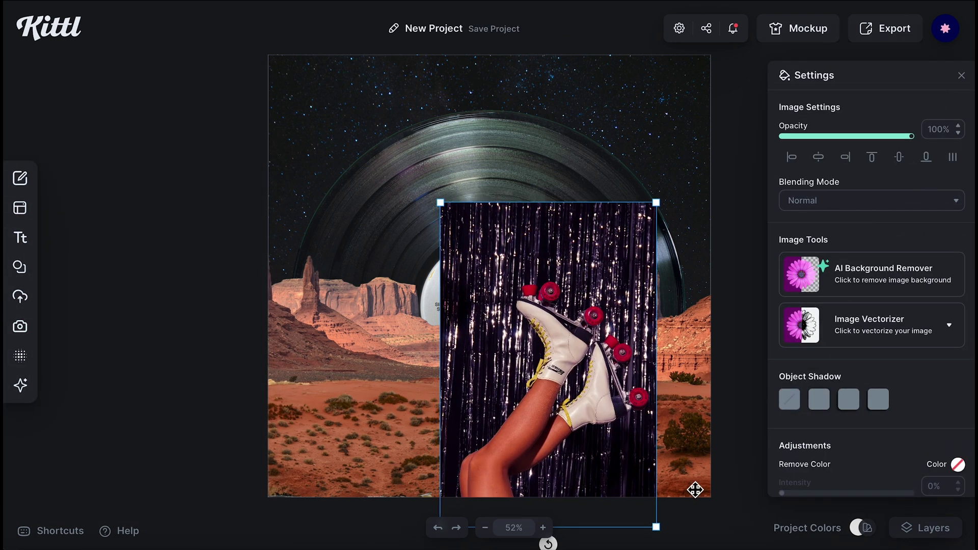
left_click_drag(578, 357, 532, 327)
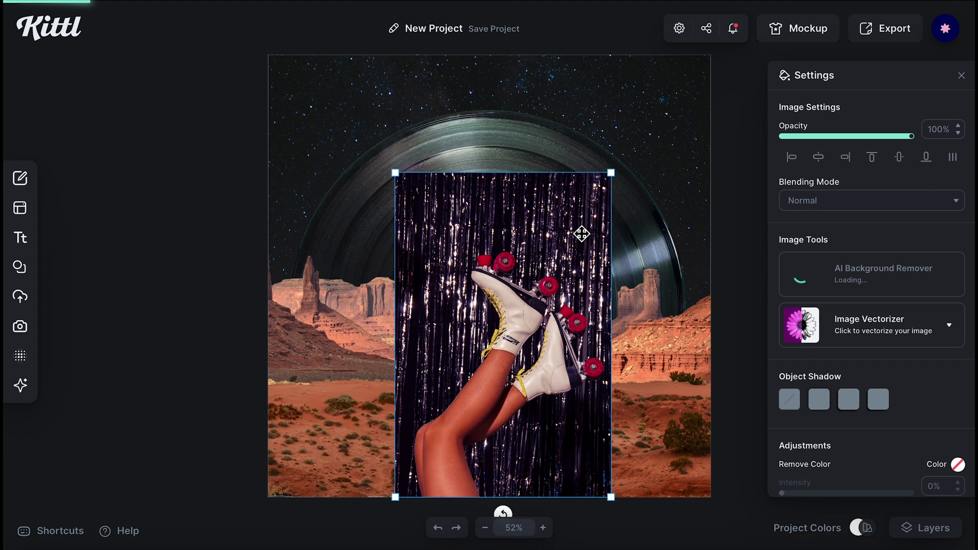
left_click_drag(611, 171, 666, 89)
left_click_drag(563, 229, 521, 230)
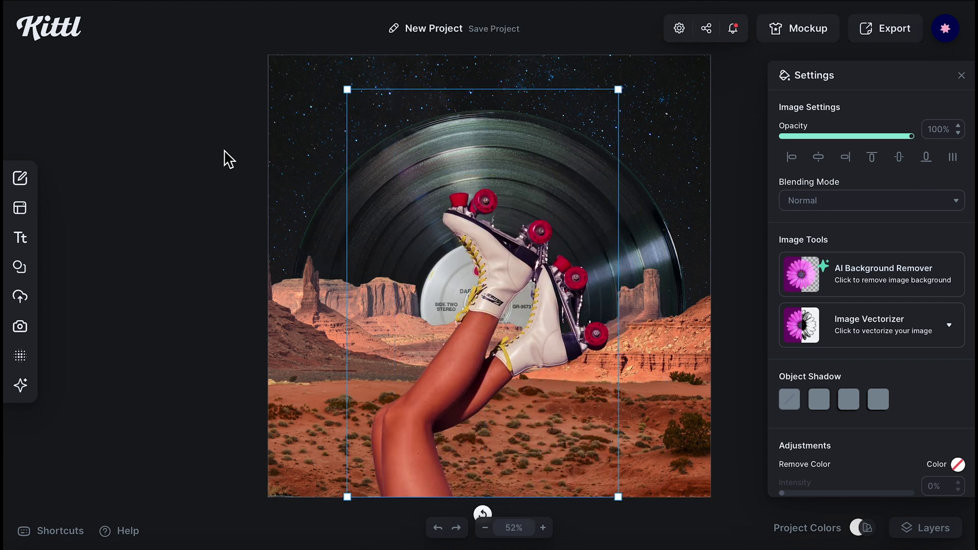
left_click(227, 159)
Step: Search the photo library for "party" and place the man holding a glass, with his background removed
left_click(20, 326)
type("party")
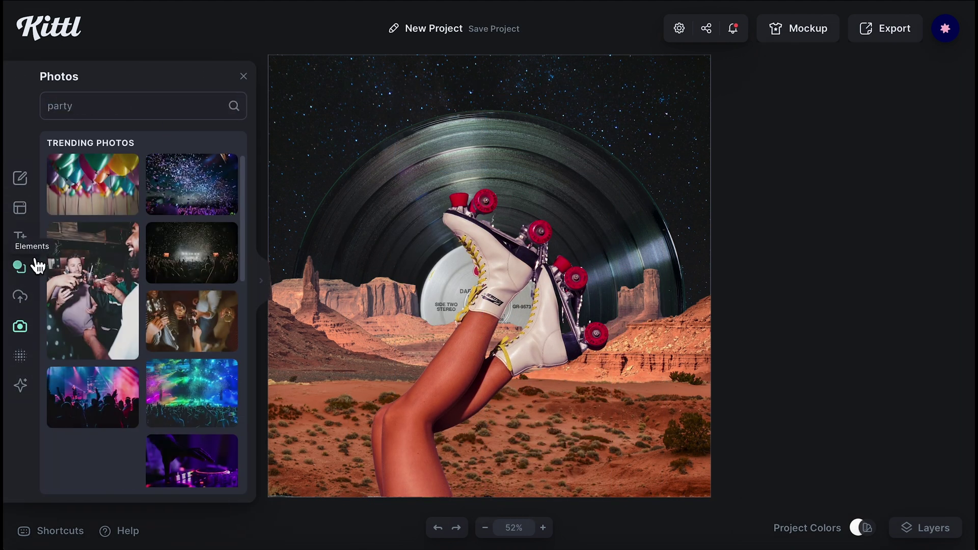
scroll(156, 377, "down", 10)
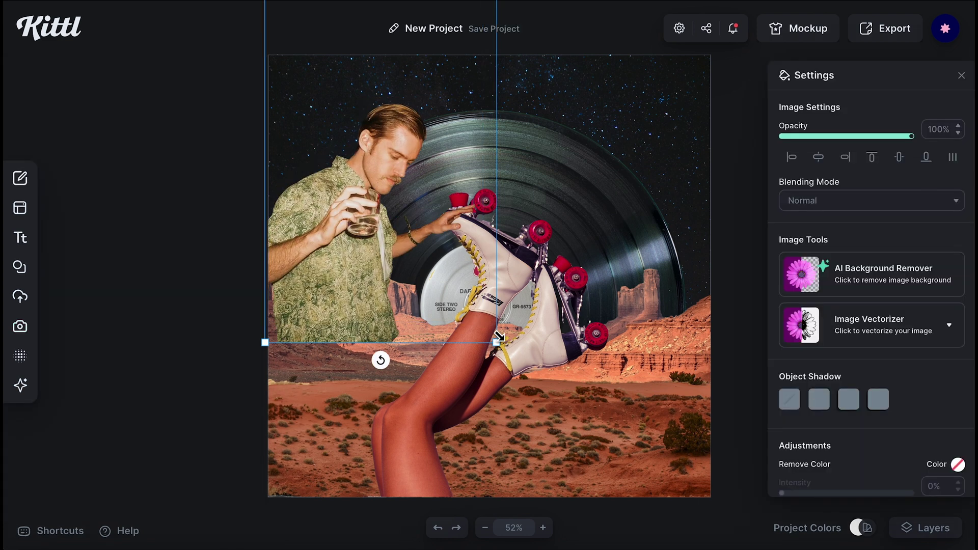
Step: Position the man at the canvas's upper left and layer him behind the desert rocks but in front of the record
left_click_drag(355, 277, 353, 255)
left_click(367, 214)
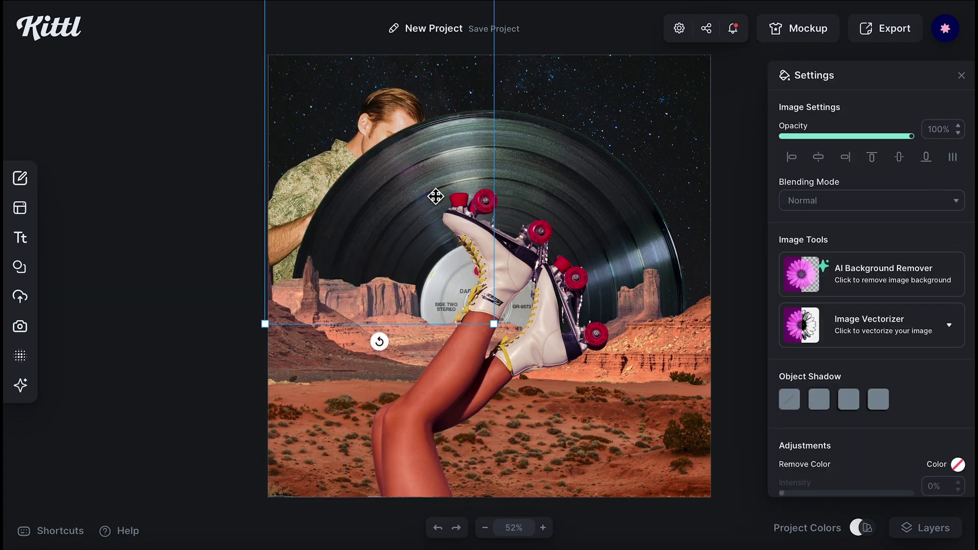
left_click(436, 196)
key("ctrl+[")
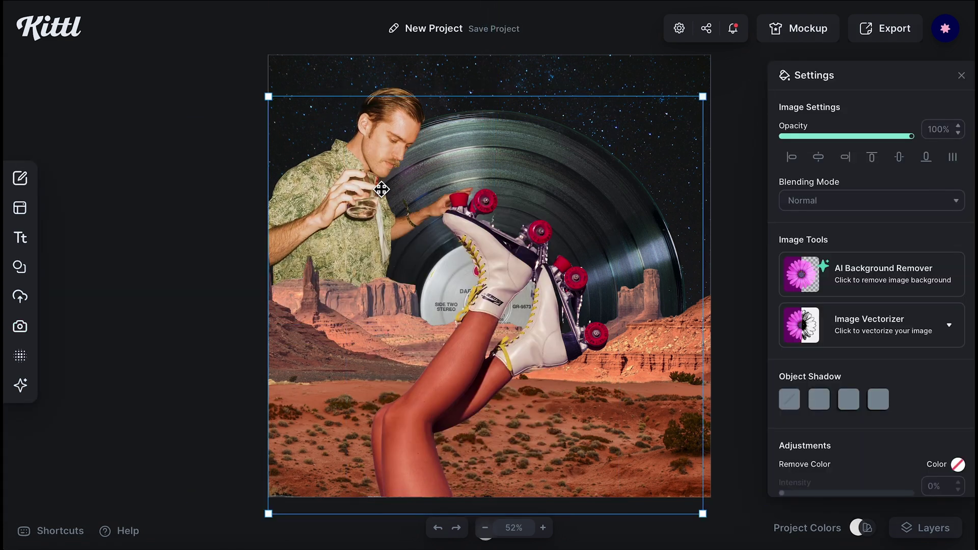
Step: Crop a copy of the man to his outstretched hand so it touches the roller skate from the front
double_click(349, 236)
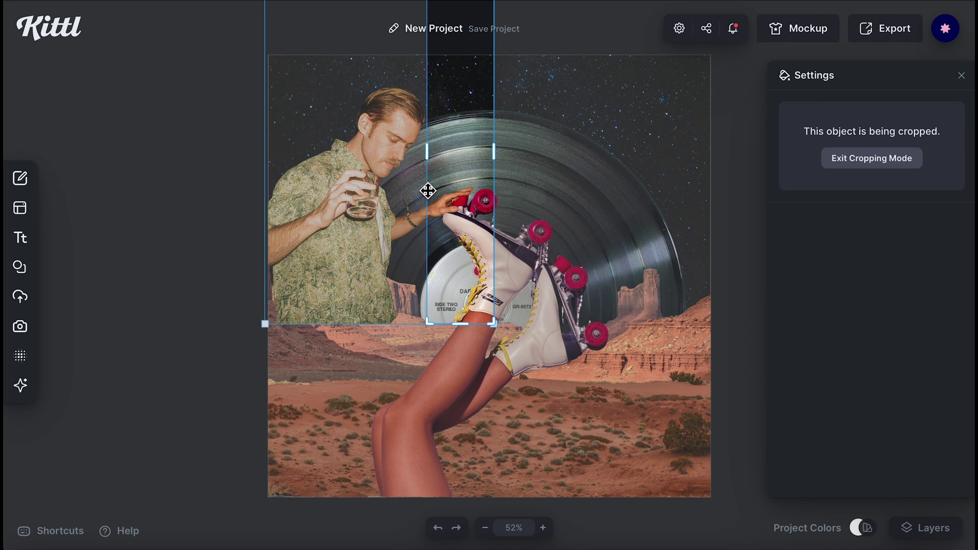
left_click(871, 158)
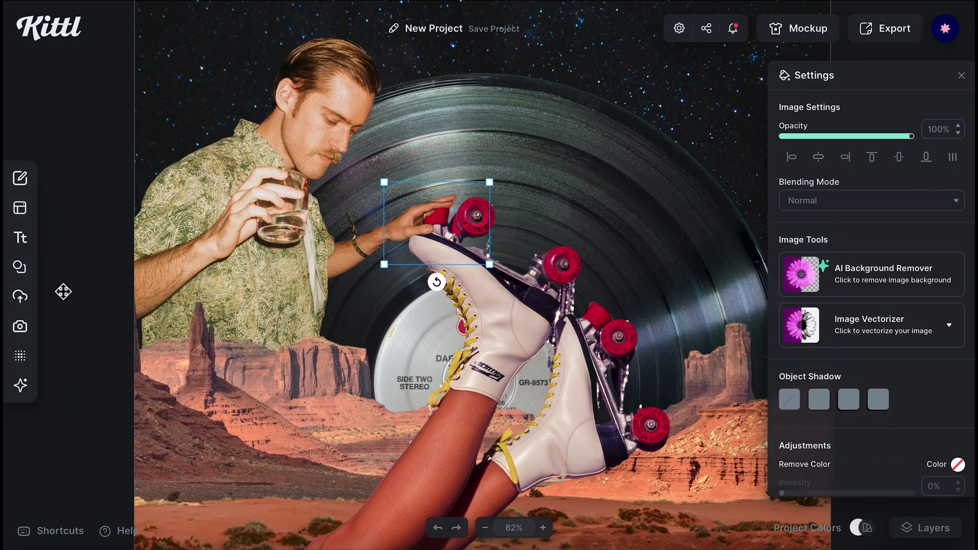
Step: Search the elements for "disco ball", add the mirrored photographic ball and shrink it to about head size
left_click(20, 266)
type("disco ball")
key("Return")
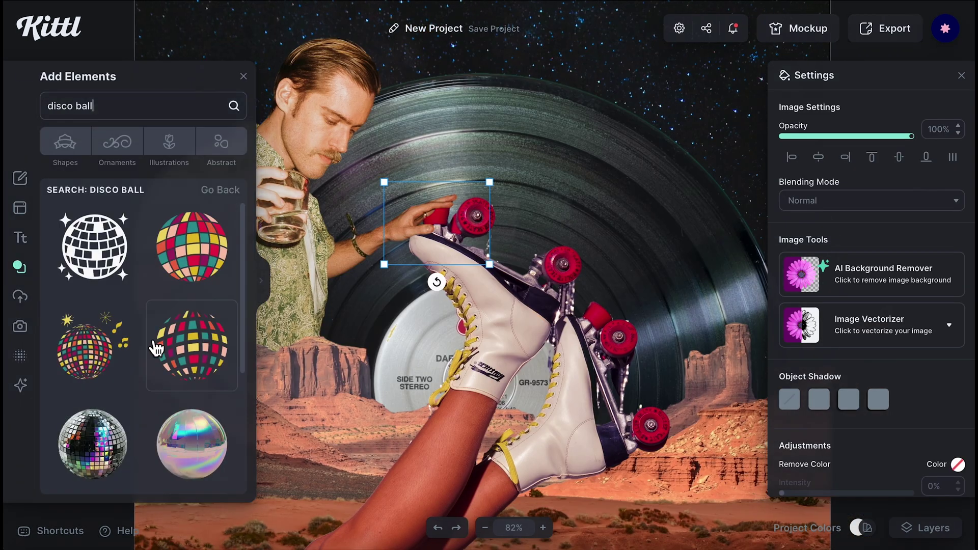
left_click(92, 444)
left_click_drag(597, 218, 445, 307)
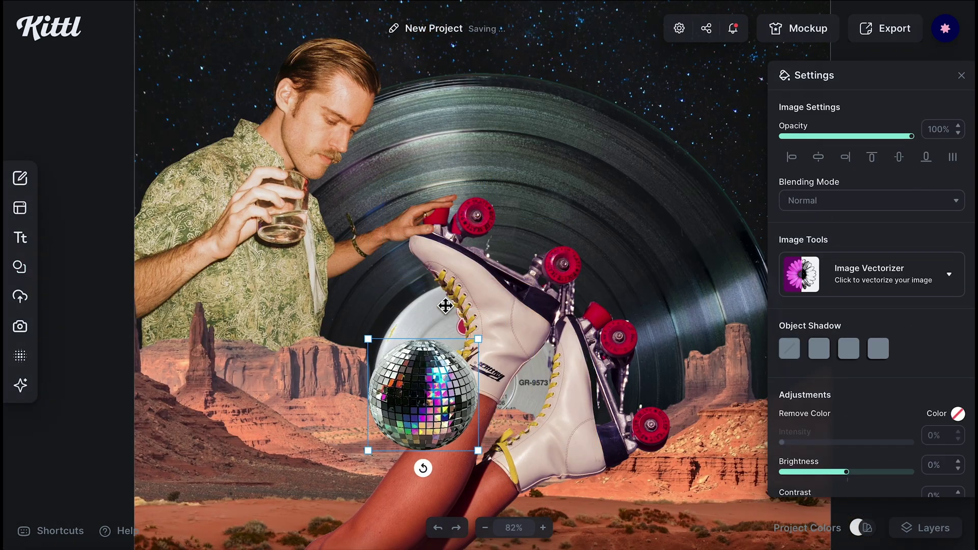
Step: Move the disco ball over the man's head and enlarge it to cover his face completely
left_click_drag(423, 389, 325, 86)
left_click_drag(381, 148, 414, 202)
mouse_move(360, 159)
left_mouse_down()
mouse_move(357, 147)
mouse_move(355, 156)
left_mouse_up()
left_click_drag(341, 202, 286, 204)
left_click(115, 228)
scroll(116, 227, "down", 4)
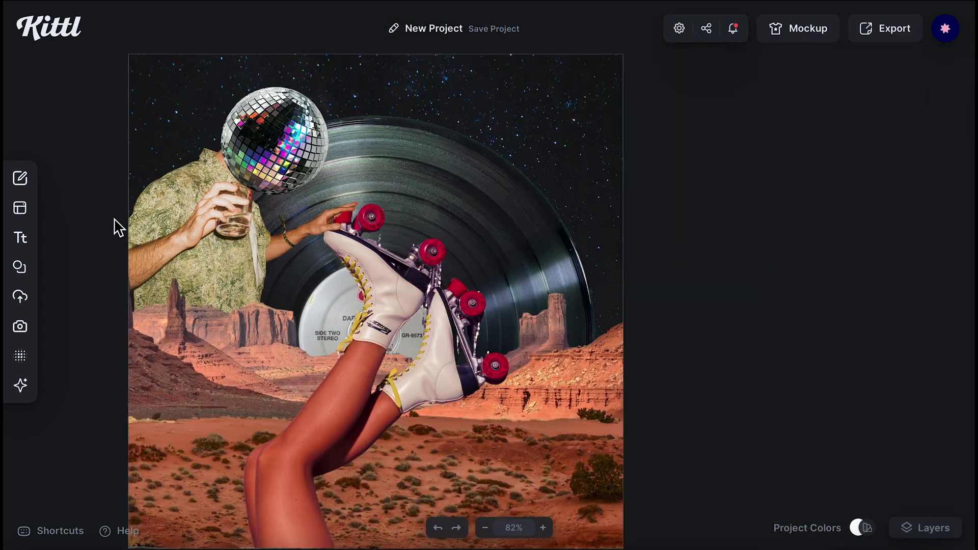
Step: Search the elements for "rainbow" and add the symmetrical rainbow triangle
scroll(204, 253, "left", 2)
left_click(19, 267)
type("rainbow")
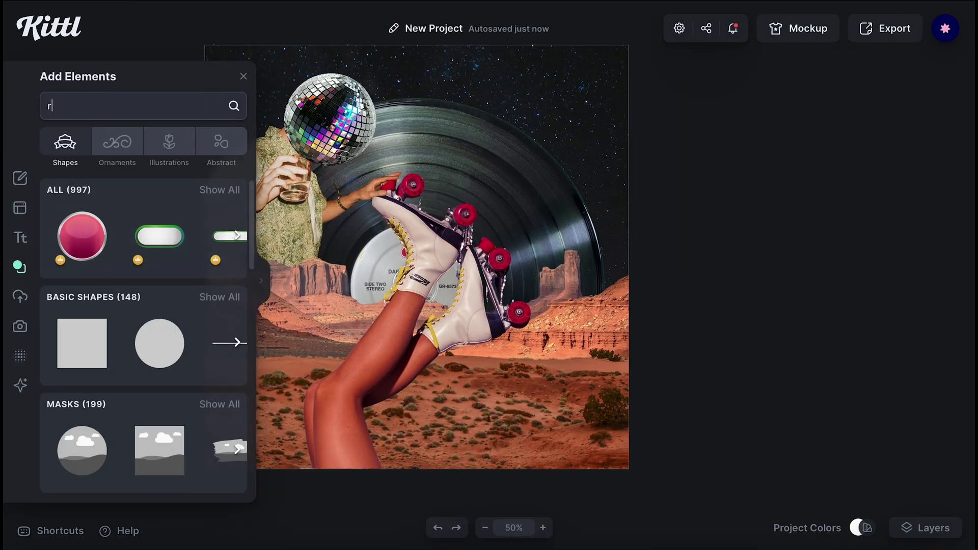
key("Return")
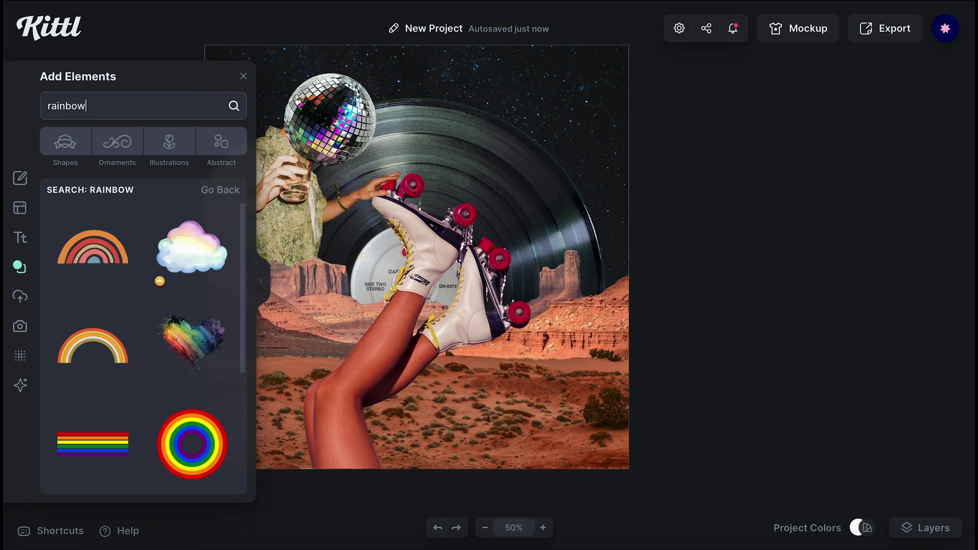
scroll(116, 318, "down", 10)
scroll(116, 319, "up", 3)
left_click(92, 301)
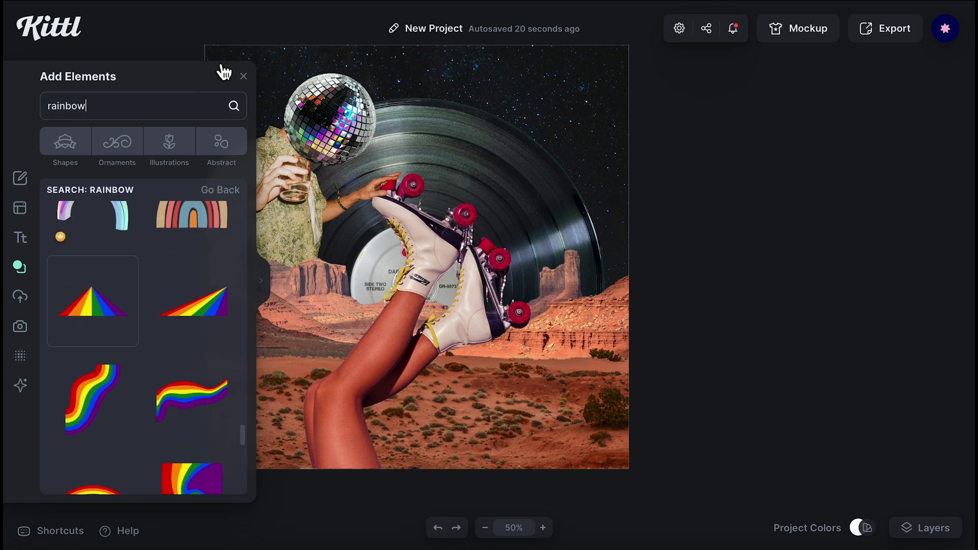
Step: Enlarge the rainbow triangle across the desert floor like a road and layer it behind the legs
left_click_drag(559, 305, 737, 488)
left_click_drag(598, 357, 410, 415)
left_click(555, 417)
right_click(555, 417)
left_click(570, 372)
right_click(569, 371)
Step: Send the man behind the desert landscape again and nudge the disco ball over his head
right_click(303, 209)
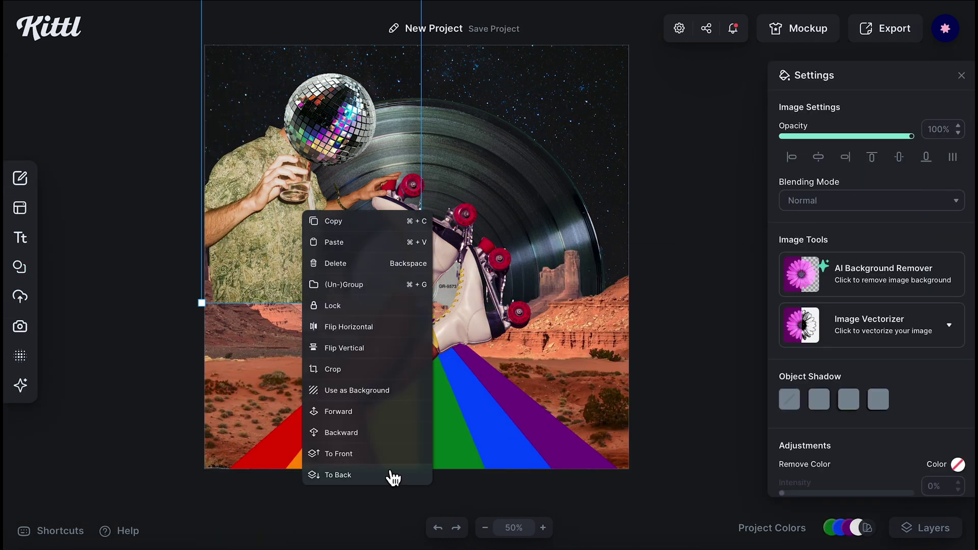
left_click(391, 476)
right_click(586, 348)
left_click_drag(330, 119, 331, 121)
Step: Lower the rainbow's opacity to let the desert ground show through it
left_click(487, 407)
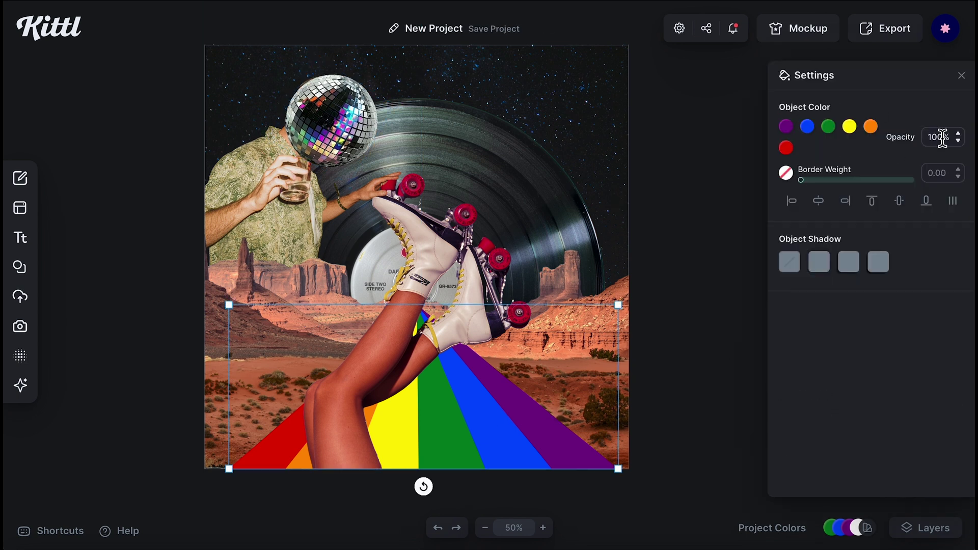
left_click(642, 443)
key("Escape")
left_click(162, 388)
scroll(162, 388, "up", 2)
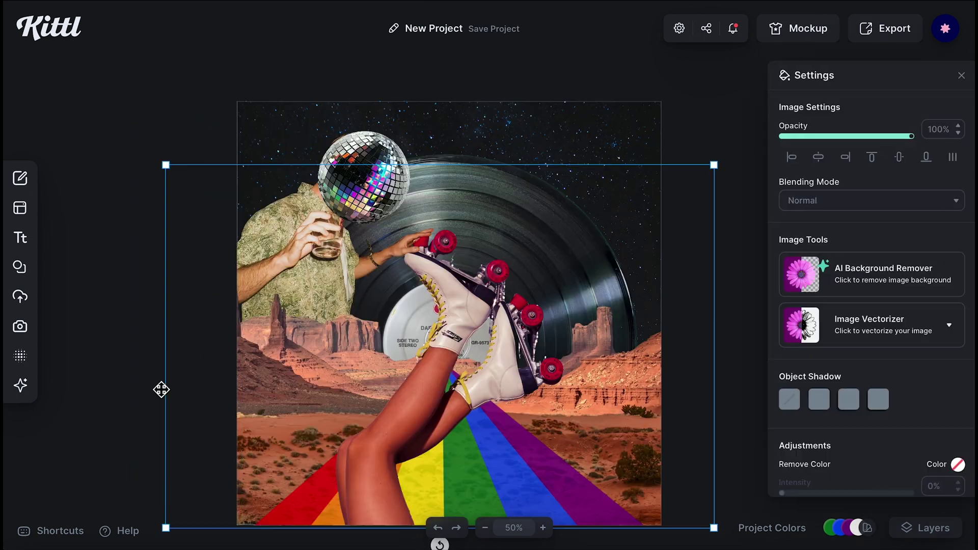
scroll(161, 388, "down", 1)
left_click(105, 340)
Step: Browse all the paper textures and apply a light paper grain to the whole design
left_click(20, 356)
scroll(221, 253, "down", 1)
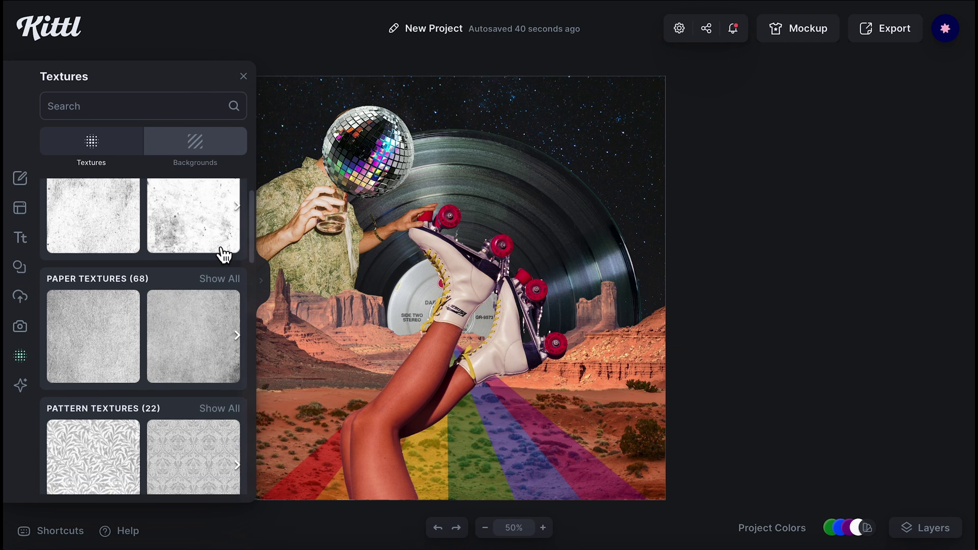
left_click(219, 279)
left_click(100, 362)
left_click(120, 421)
scroll(143, 432, "down", 2)
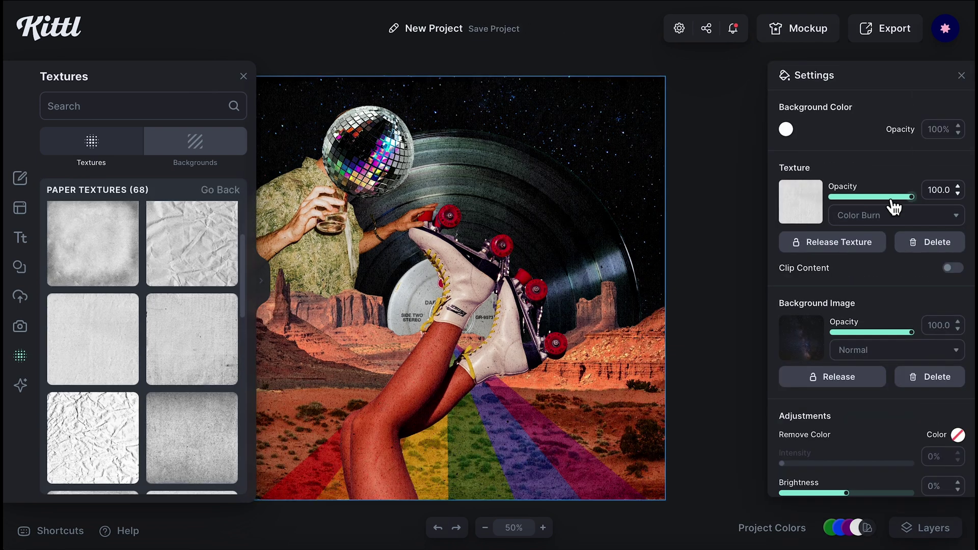
Step: Set the paper texture to 44.8 opacity with Multiply blending and open the export options
left_click(243, 77)
left_click(528, 218)
left_click(896, 215)
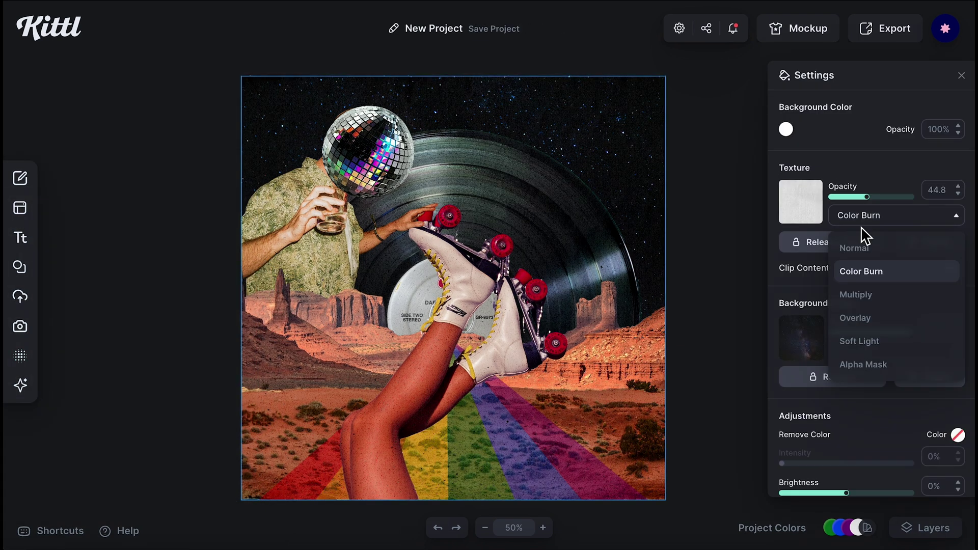
left_click(853, 292)
left_click(885, 28)
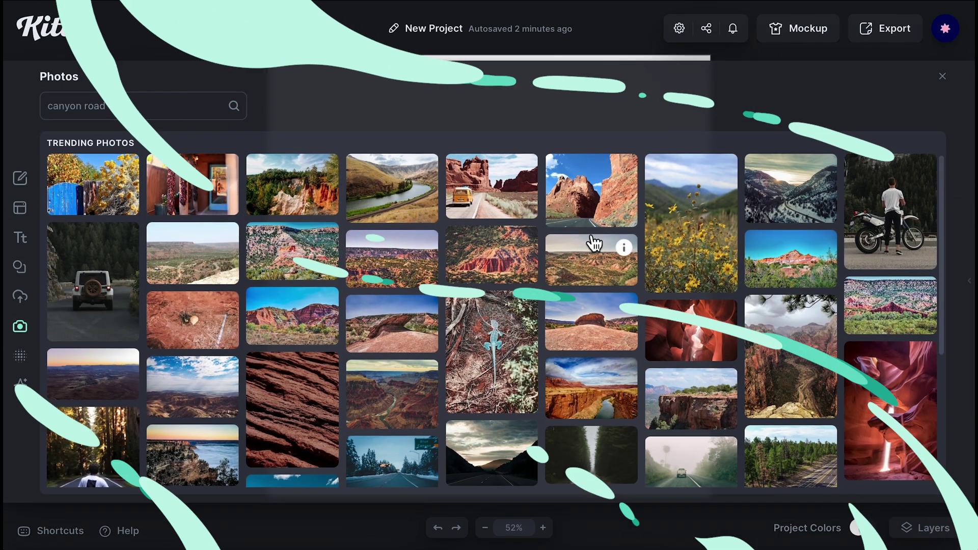
Step: Place the red canyon road photo in the new project, remove its sky and enlarge it to fill the canvas
left_click(591, 209)
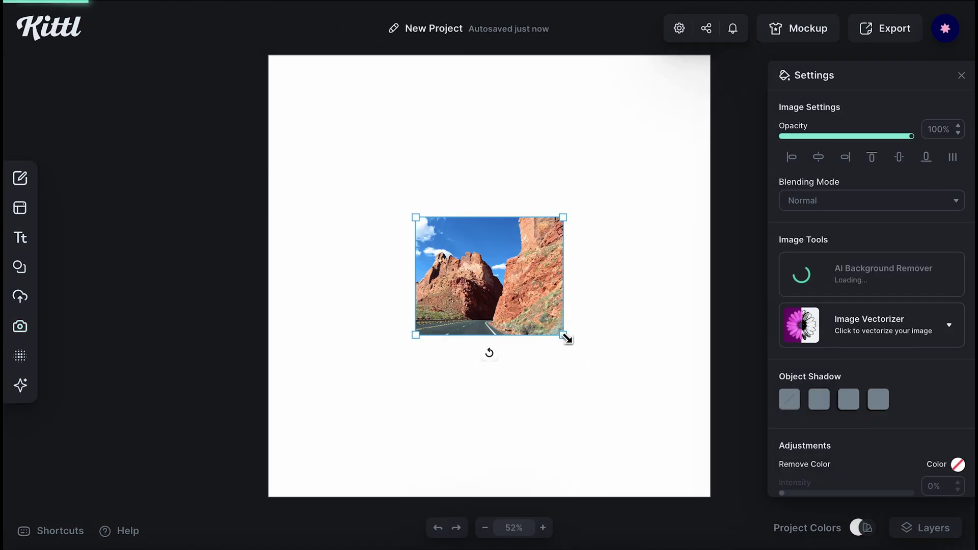
left_click_drag(564, 336, 746, 530)
left_click_drag(415, 217, 223, 33)
left_click_drag(487, 195, 512, 189)
left_click_drag(793, 493, 783, 519)
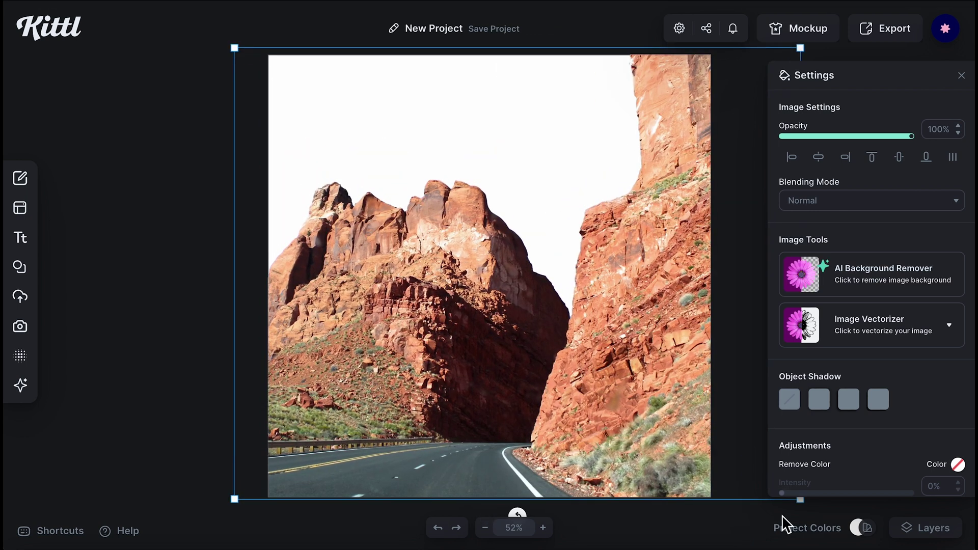
Step: Search the photo library for "sunset" and set the purple-pink sky photo as the background behind the canyon
left_click(20, 296)
left_click(20, 326)
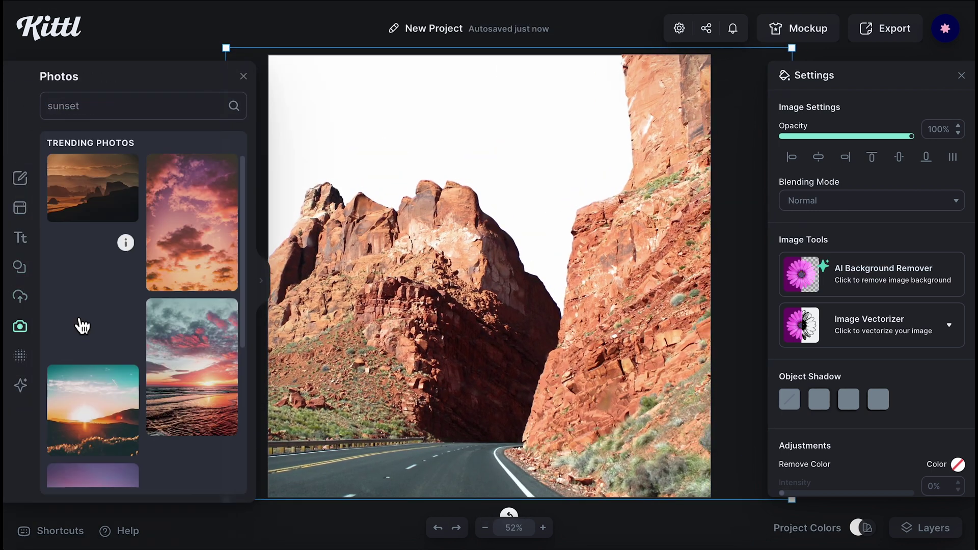
scroll(78, 323, "down", 5)
left_click_drag(78, 323, 461, 267)
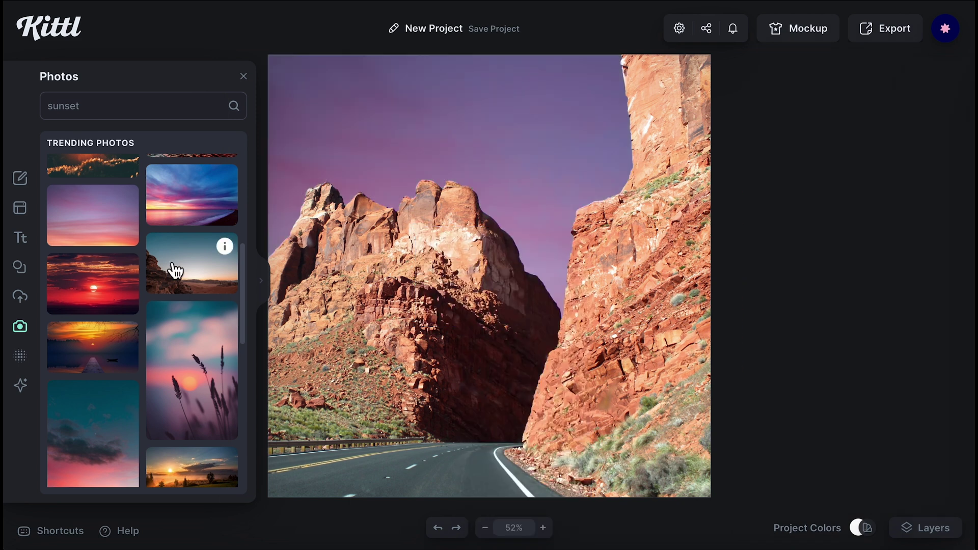
Step: Try the pink-clouded sunset photo as the background image and undo it
scroll(174, 267, "down", 15)
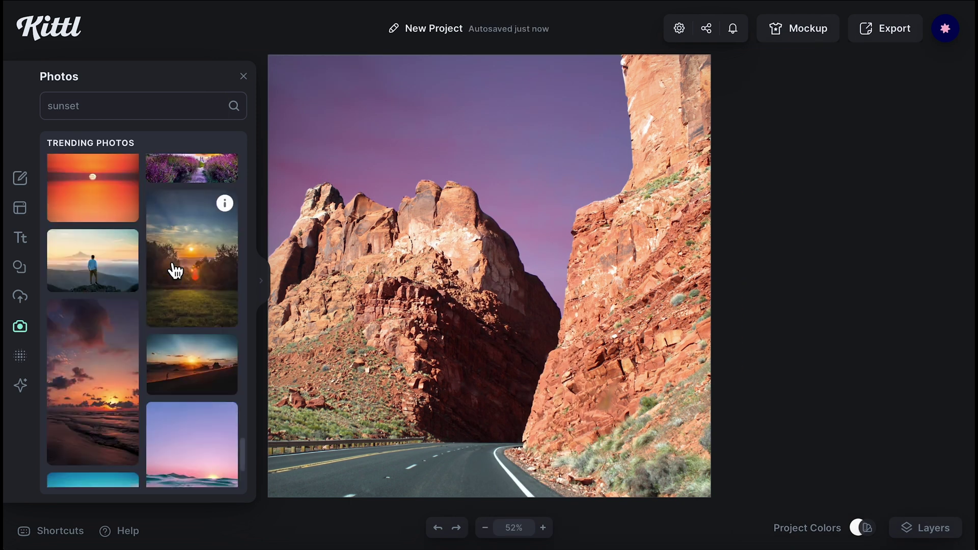
scroll(173, 271, "up", 15)
scroll(189, 213, "down", 1)
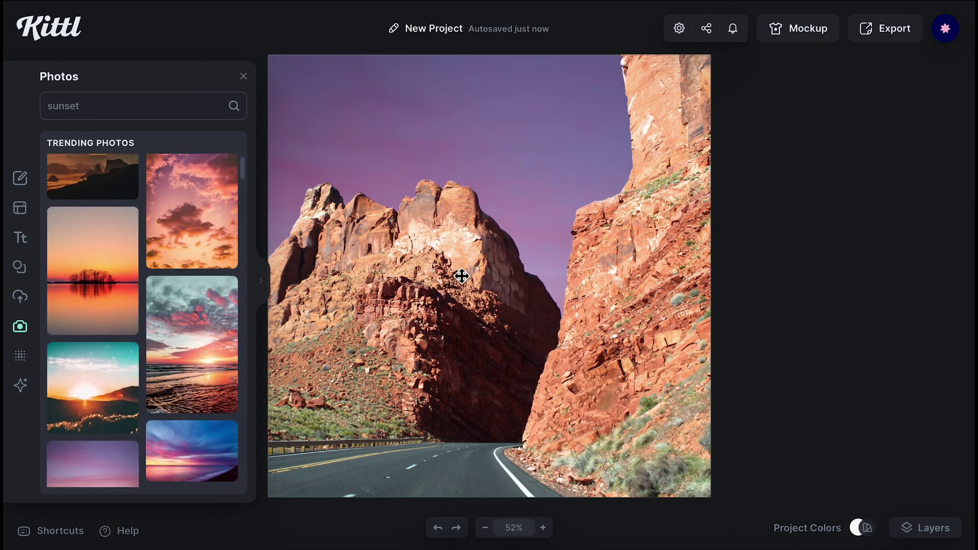
right_click(497, 275)
left_click(570, 461)
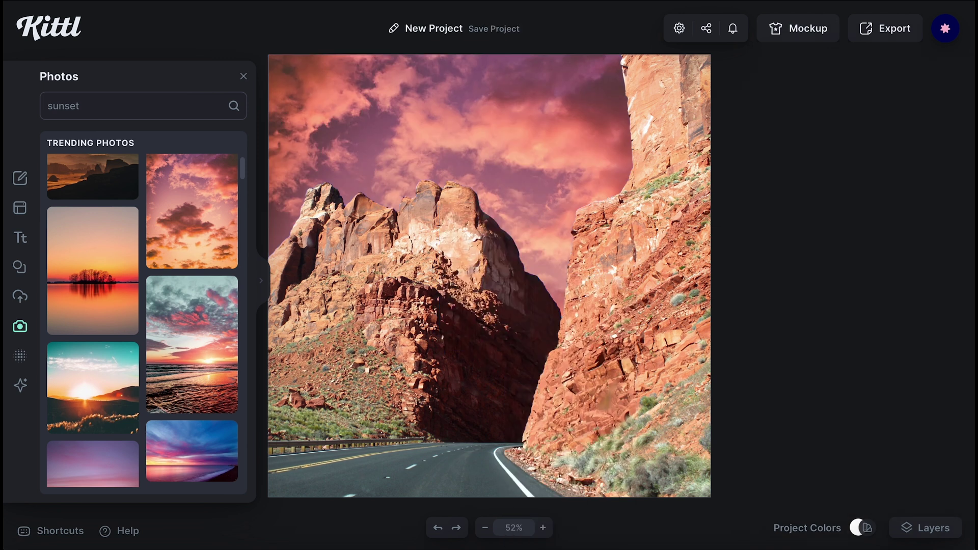
key("ctrl+z")
key("ctrl+z")
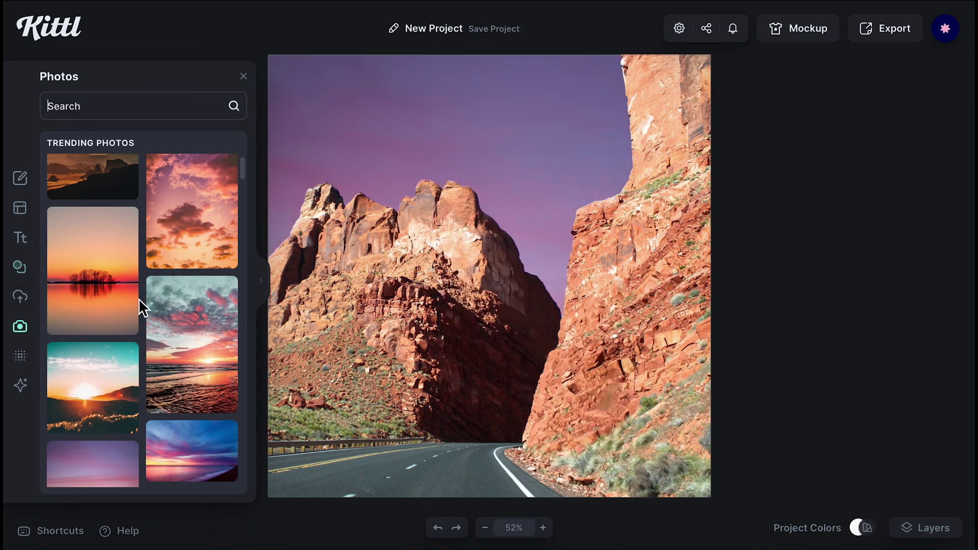
Step: Browse the Clipped Images folder in the uploads and place the pink moon
left_click(20, 355)
left_click(20, 296)
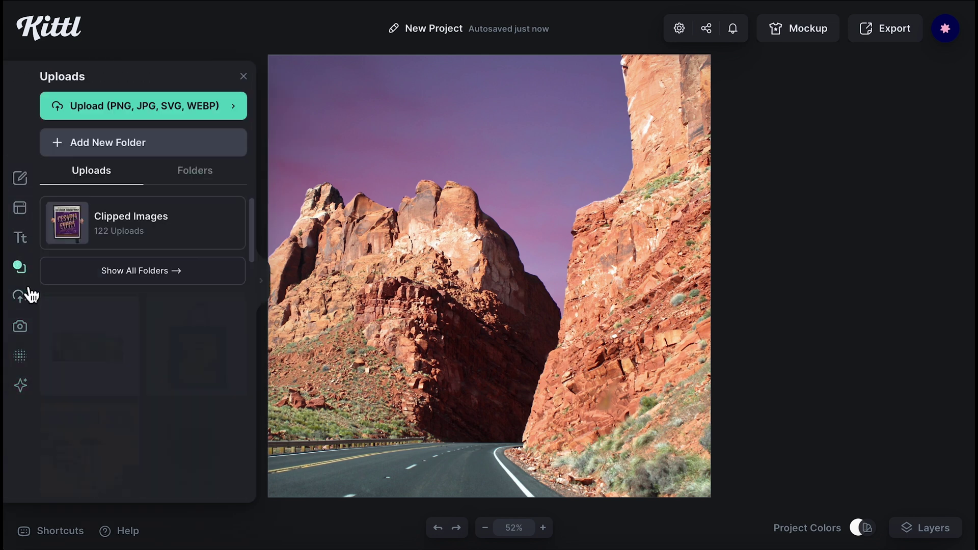
left_click(91, 223)
scroll(94, 378, "down", 15)
left_click(175, 371)
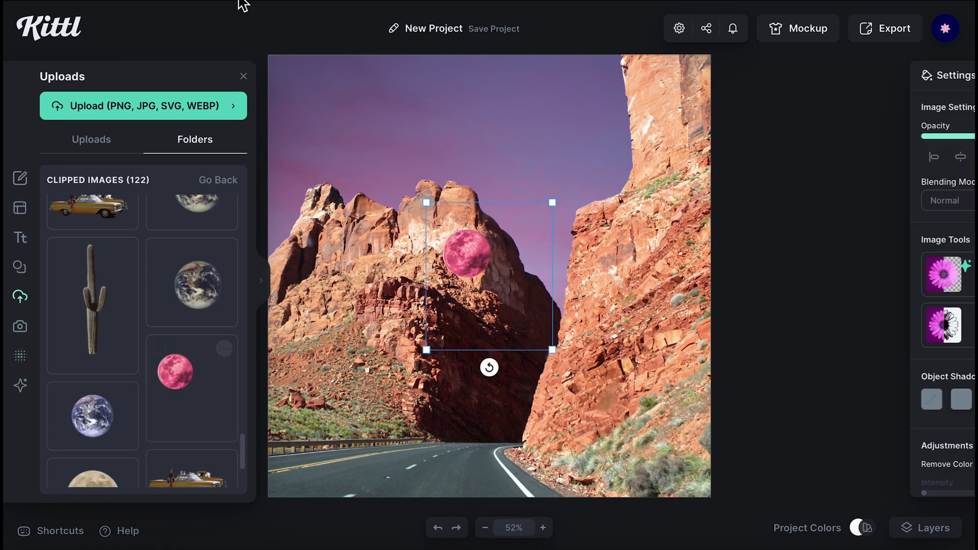
Step: Crop the empty margins beside and below the pink moon
double_click(467, 253)
left_click_drag(513, 307, 495, 281)
key("Return")
Step: Enlarge the pink moon to over half the canvas width and place it rising behind the canyon's left rocks
left_click_drag(495, 281, 717, 525)
left_click_drag(576, 411, 412, 231)
right_click(412, 230)
left_click(472, 503)
left_click_drag(466, 154, 463, 151)
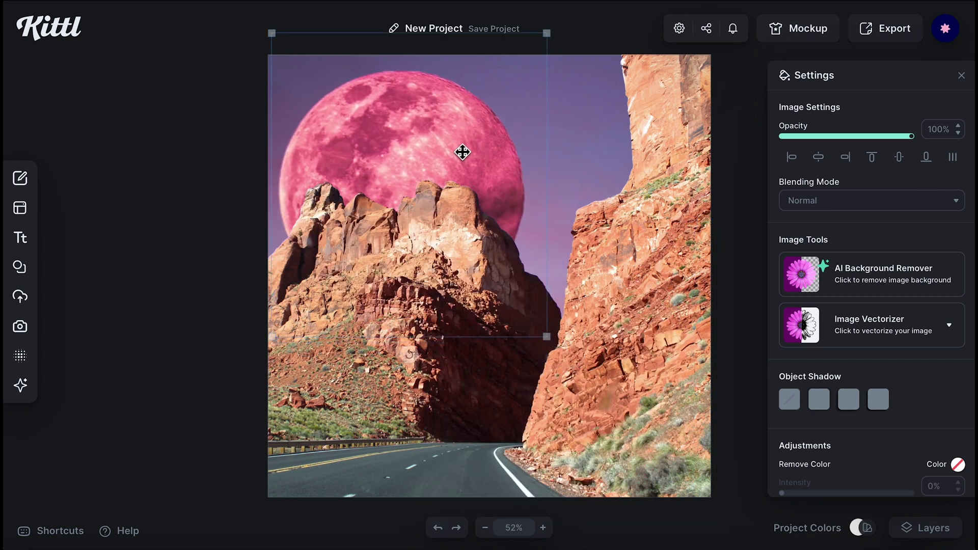
Step: Search the stock photos for "motel" and add the Holiday Motel sign photo to the canvas
left_click(219, 229)
left_click(21, 330)
type("motel")
key("Return")
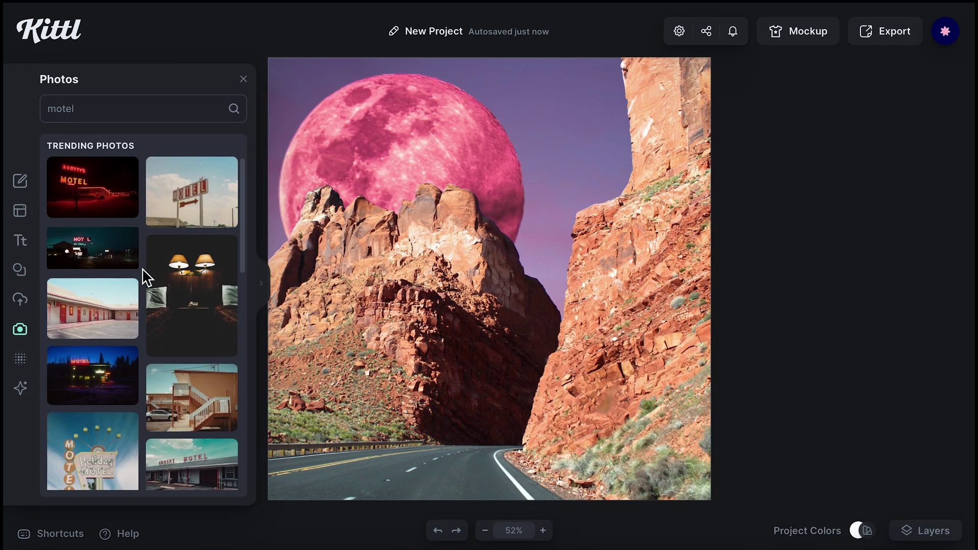
scroll(142, 268, "down", 4)
left_click(76, 313)
Step: Find and add two more motel photos, the round-lettered sign and the Oasis Motel sign
scroll(121, 389, "down", 3)
scroll(122, 393, "down", 10)
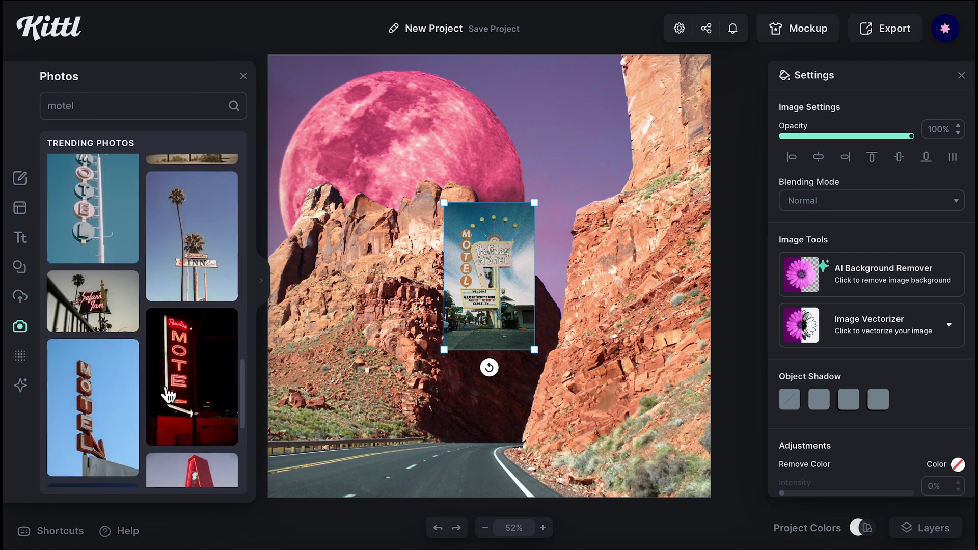
scroll(102, 285, "down", 5)
left_click(192, 297)
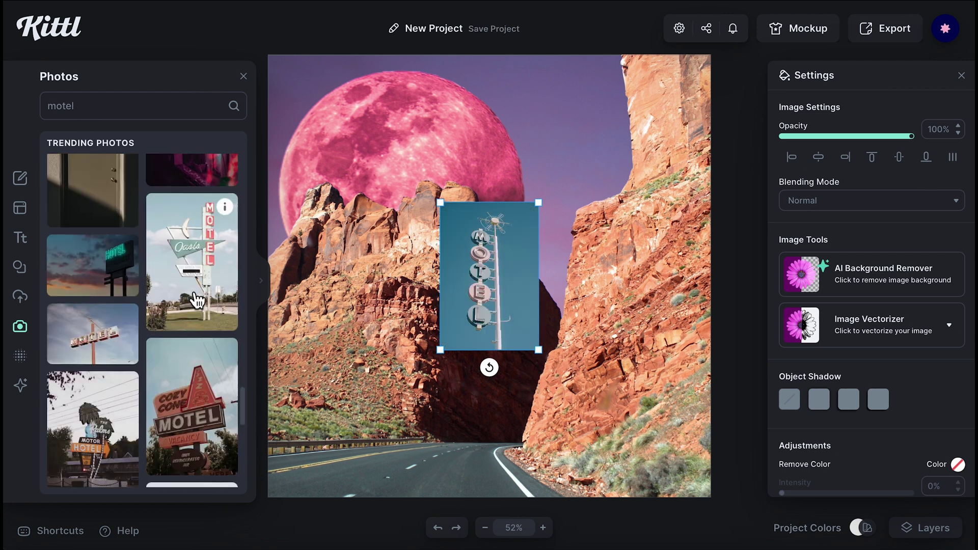
scroll(178, 346, "down", 6)
scroll(167, 371, "down", 3)
Step: Remove the Oasis Motel sign photo's background, enlarge the sign against the sky between the cliffs and adjust its stacking order
left_click_drag(458, 315, 364, 384)
left_click(871, 274)
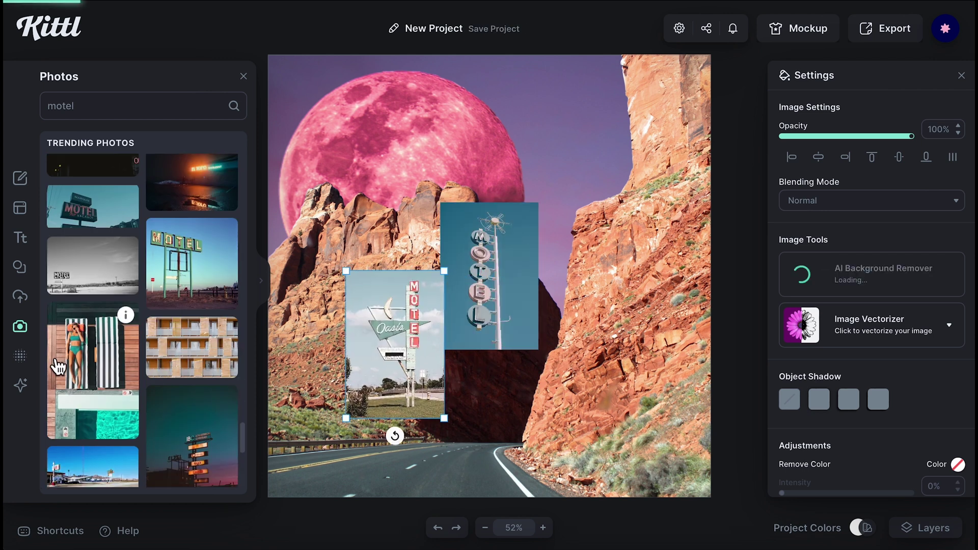
scroll(62, 370, "down", 10)
left_click_drag(444, 270, 644, 113)
key("super+[")
key("super+[")
left_click_drag(489, 204, 565, 160)
key("super+]")
Step: Remove the background of the round-lettered motel sign photo and move the Holiday Motel photo toward the lower-left rocks
left_click_drag(489, 275, 395, 313)
left_click(872, 274)
scroll(214, 375, "down", 10)
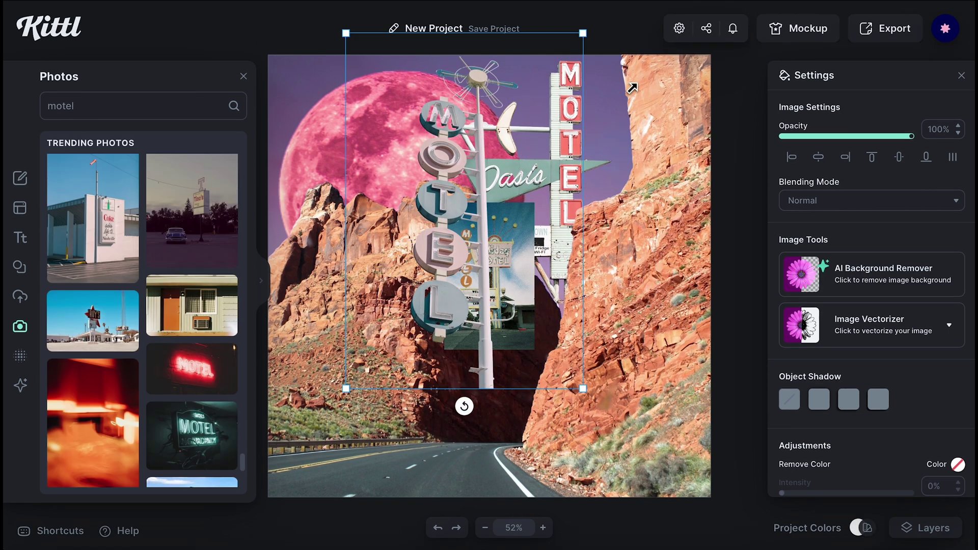
left_click_drag(490, 270, 343, 378)
Step: Try the round-lettered sign between the cliffs, send it three levels backward and hide its layer
left_click(925, 522)
left_click_drag(458, 176, 559, 168)
key("super+[")
key("super+[")
key("super+[")
left_click(448, 163)
left_click(945, 473)
Step: Remove the Holiday Motel sign photo's background, then enlarge it and try it in the gap between the cliffs
left_click(829, 406)
left_click(871, 274)
left_click(20, 326)
left_click_drag(389, 311, 545, 57)
left_click_drag(434, 206, 566, 188)
left_click_drag(930, 413, 930, 450)
left_click_drag(558, 173, 558, 138)
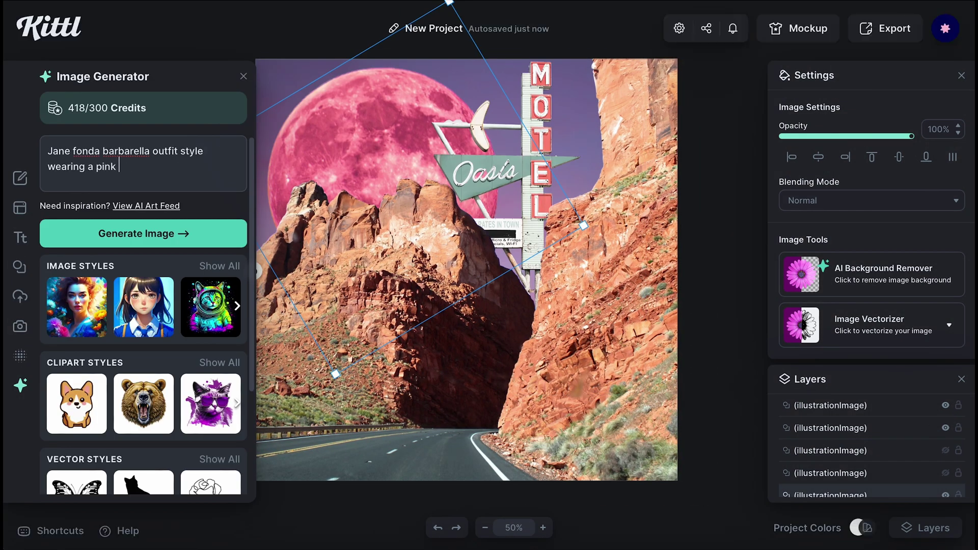
Step: Generate a full-body Barbarella-style woman in pink with AI, and enlarge the gold-belted pink cowgirl at the centre of the road
type("full body")
left_click(212, 236)
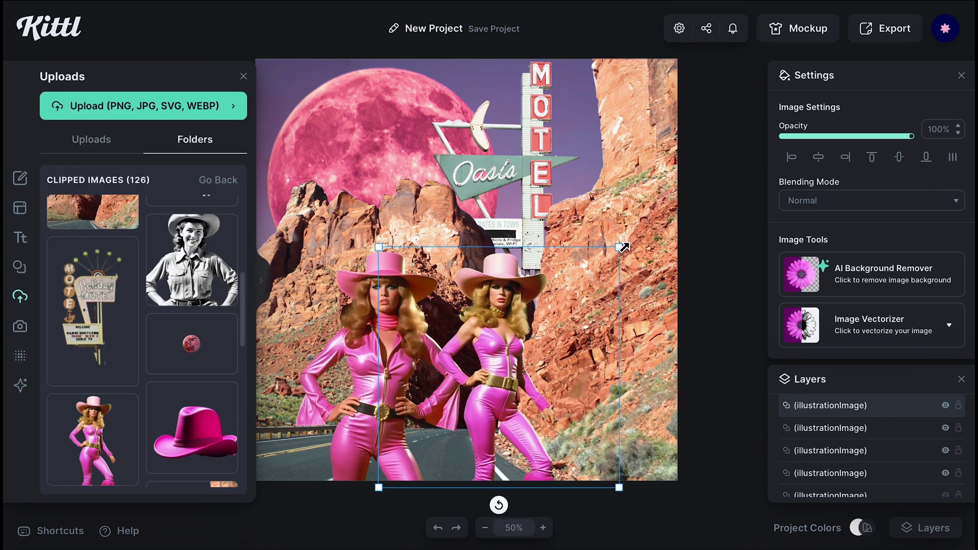
left_click_drag(620, 247, 709, 176)
left_click_drag(533, 250, 450, 248)
mouse_move(616, 166)
left_mouse_down()
mouse_move(583, 196)
mouse_move(618, 163)
left_mouse_up()
Step: Bring the wide-sleeved pink cowgirl to the front, shrink her and place her beside the larger cowgirl
right_click(373, 273)
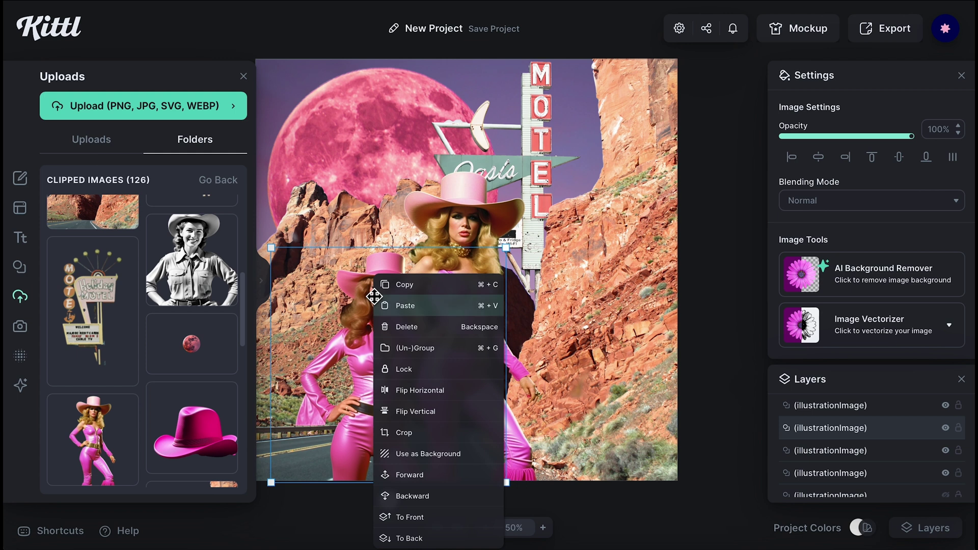
left_click(410, 516)
left_click_drag(271, 248, 340, 286)
left_click_drag(415, 341, 532, 339)
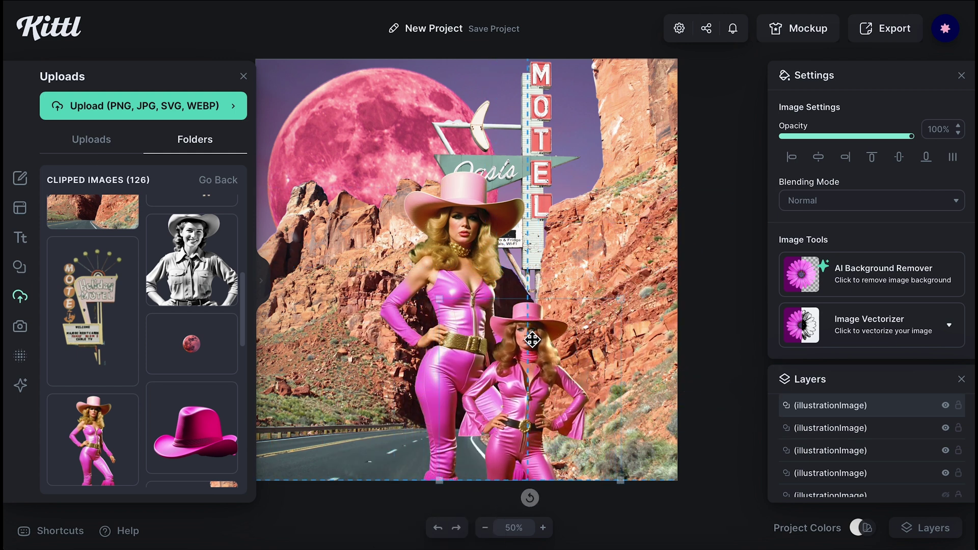
left_click(632, 496)
Step: Place one cactus at the canvas's left edge and a smaller one beside the cowgirls, keeping the small cowgirl in front
left_click(495, 248)
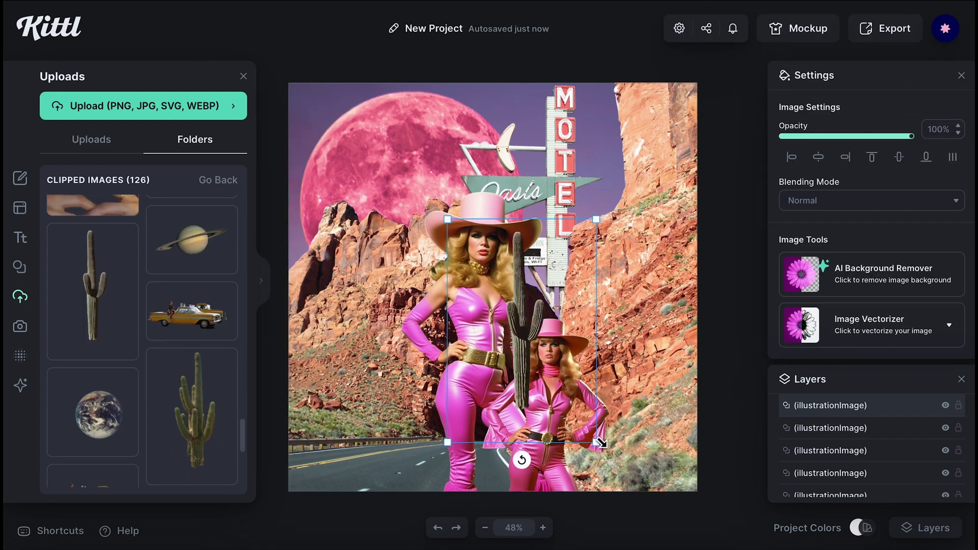
left_click_drag(529, 381, 300, 374)
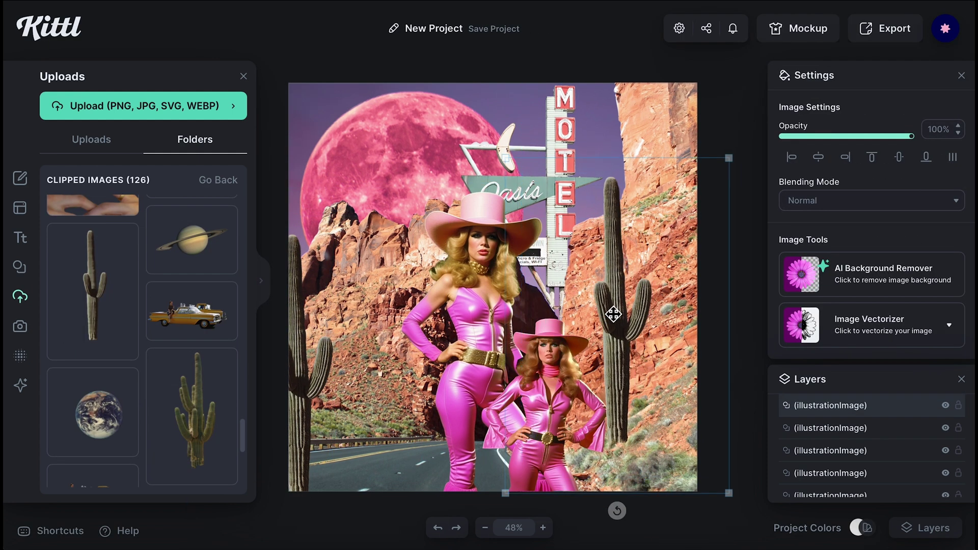
left_click_drag(733, 155, 660, 261)
left_click_drag(596, 318, 580, 282)
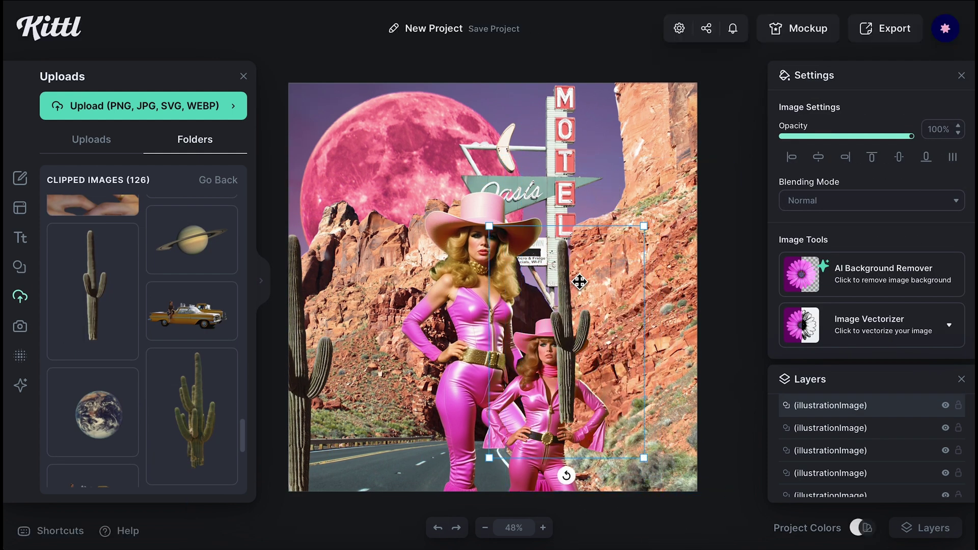
right_click(533, 352)
left_click(566, 516)
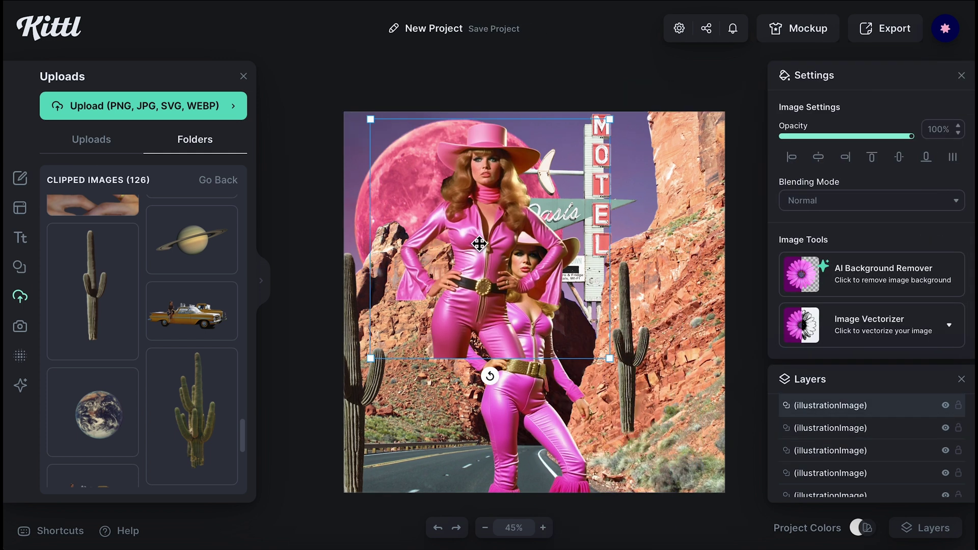
Step: Shrink the wide-sleeved cowgirl, move her over the pink moon and send her behind the left rocks
left_click_drag(479, 244, 444, 231)
left_click_drag(575, 346, 535, 301)
right_click(424, 190)
left_click(467, 269)
key("ctrl+[")
mouse_move(446, 168)
left_mouse_down()
mouse_move(458, 159)
mouse_move(436, 158)
left_mouse_up()
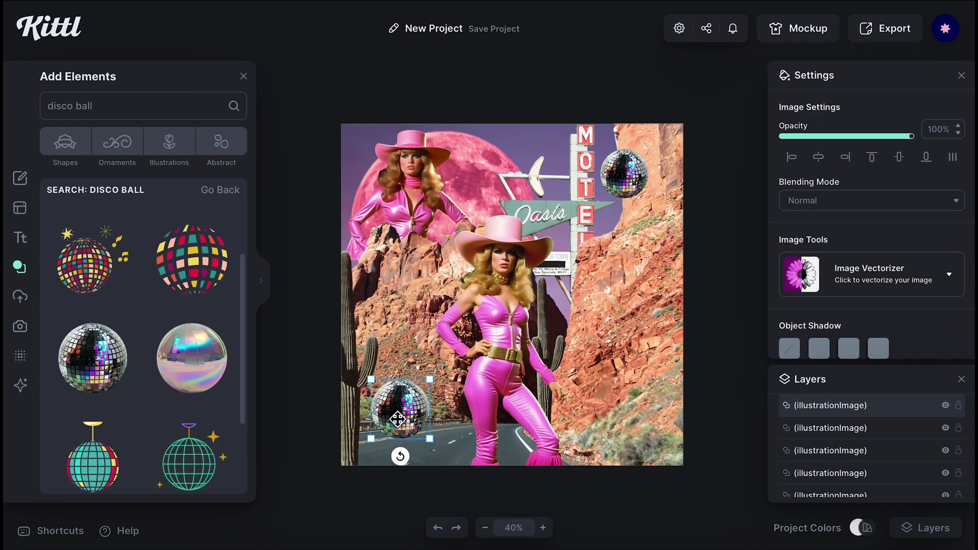
Step: Apply the cloudy grey paper texture with darker edges from the Paper Textures collection over the whole collage
left_click(710, 508)
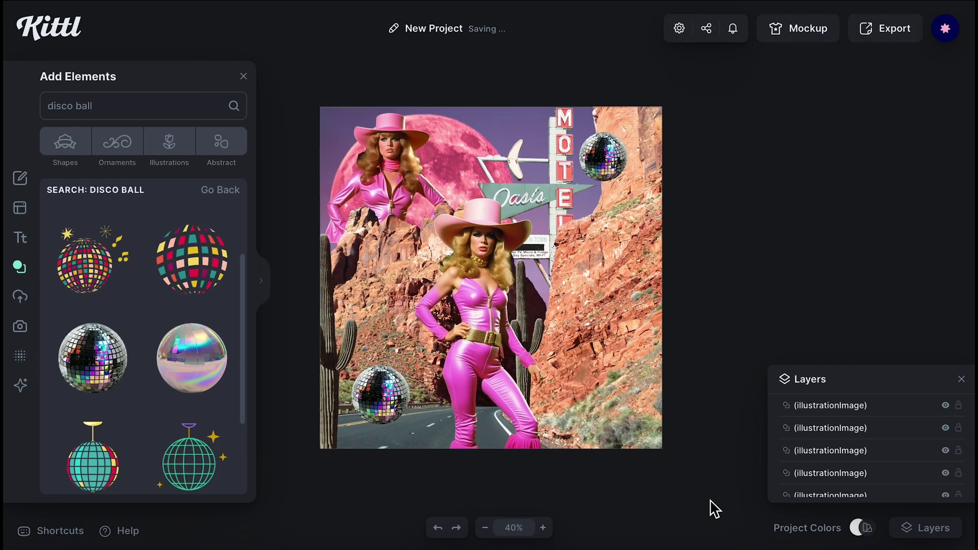
left_click(20, 355)
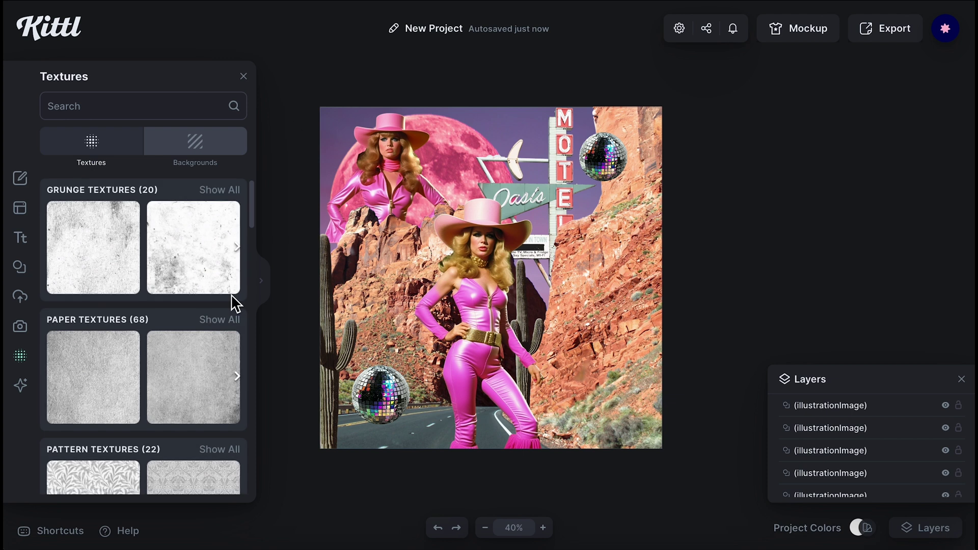
left_click(220, 319)
scroll(105, 311, "down", 2)
left_click(103, 306)
scroll(149, 393, "down", 5)
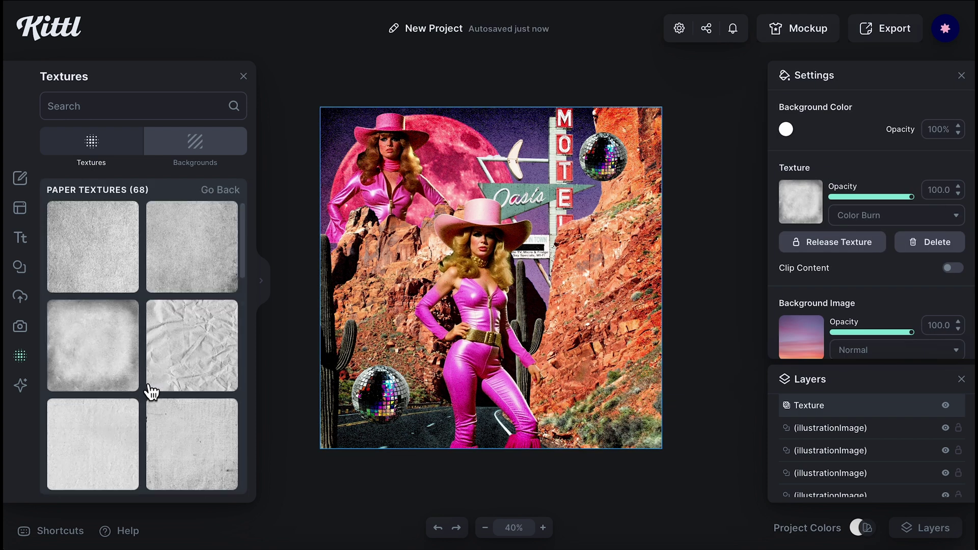